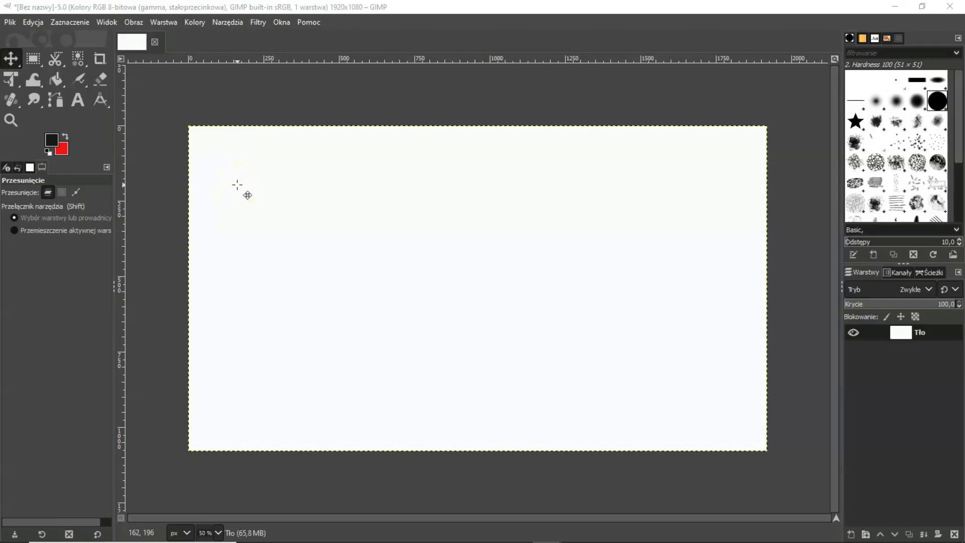
Open the New Image dialog, view its advanced settings, then cancel without creating an image.
left_click(242, 185)
left_click(286, 176)
left_click(9, 22)
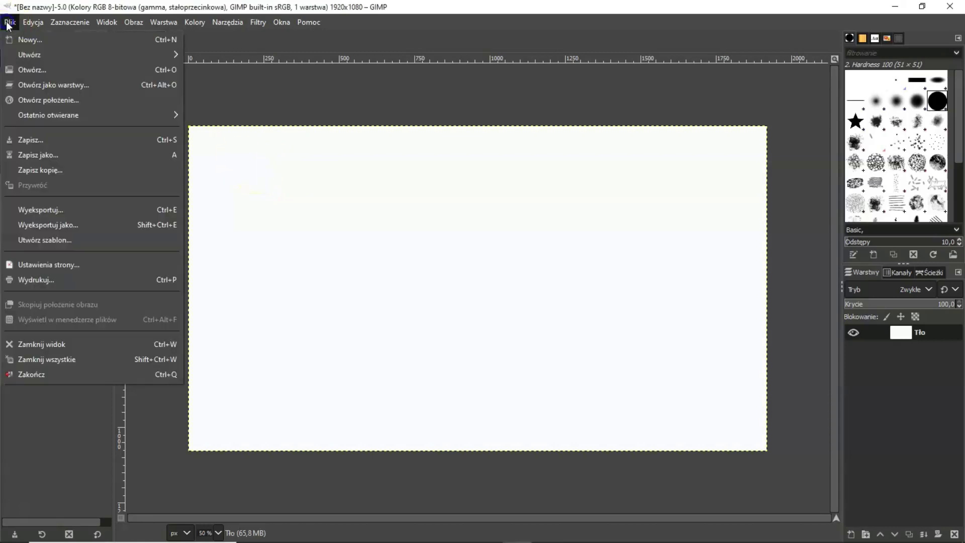
left_click(26, 40)
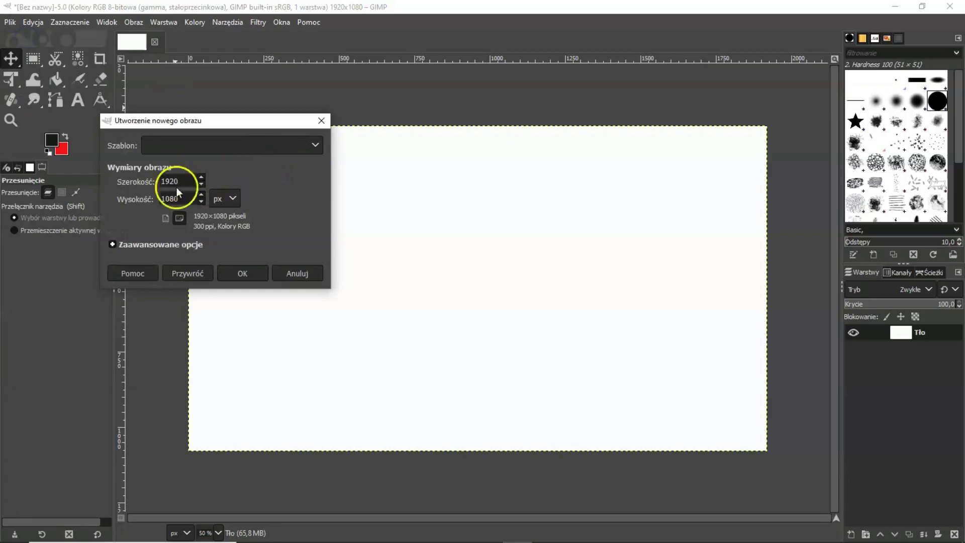
left_click(159, 246)
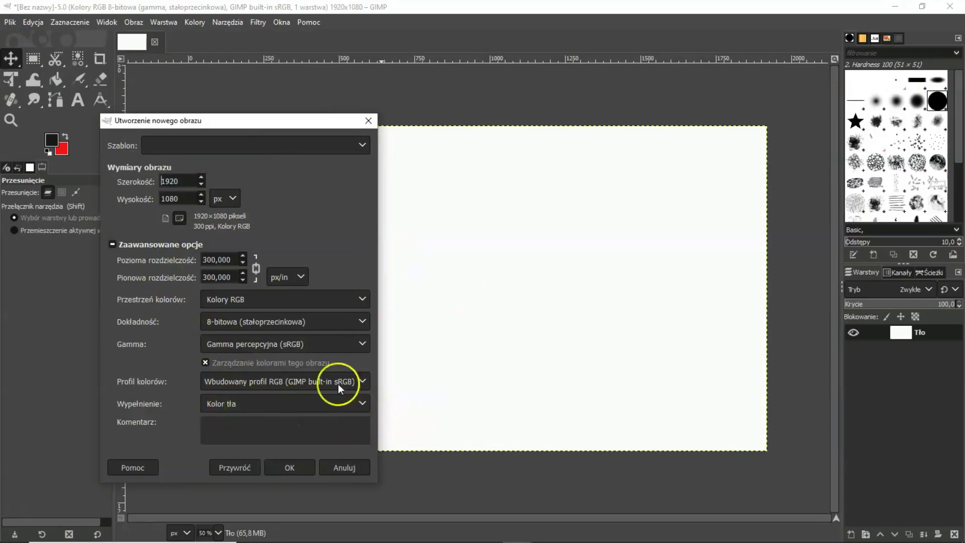
left_click(354, 470)
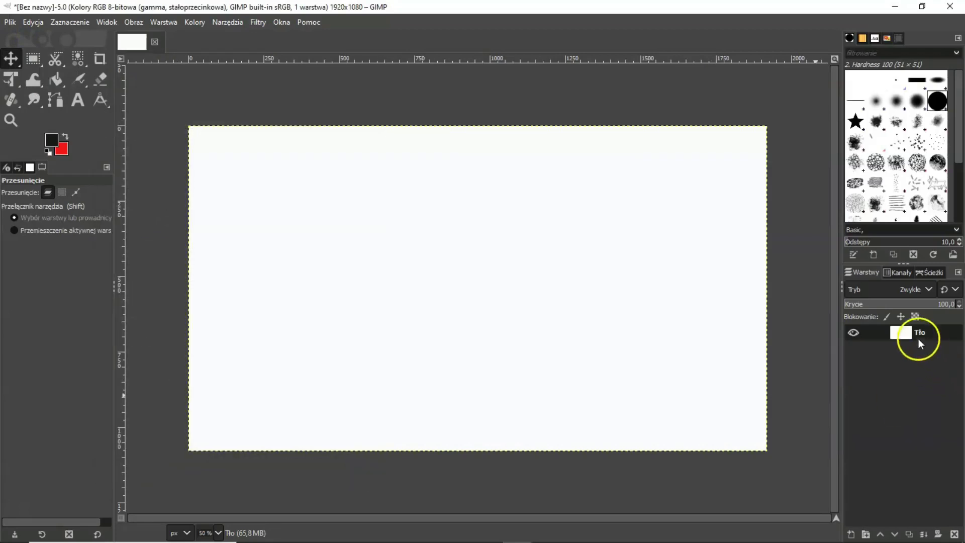
Add a transparency-filled layer 'Napis w okręgu' above Tło and hide Tło.
right_click(904, 332)
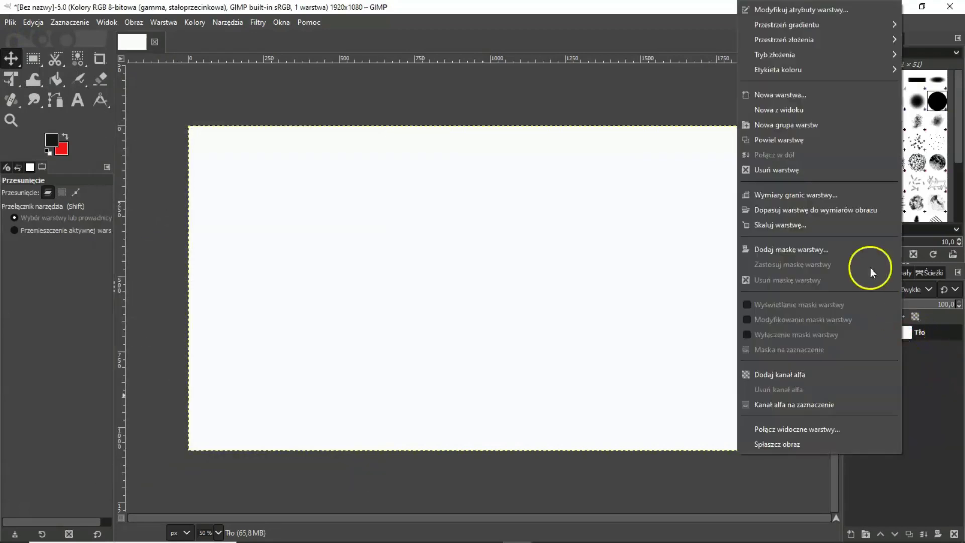
left_click(930, 391)
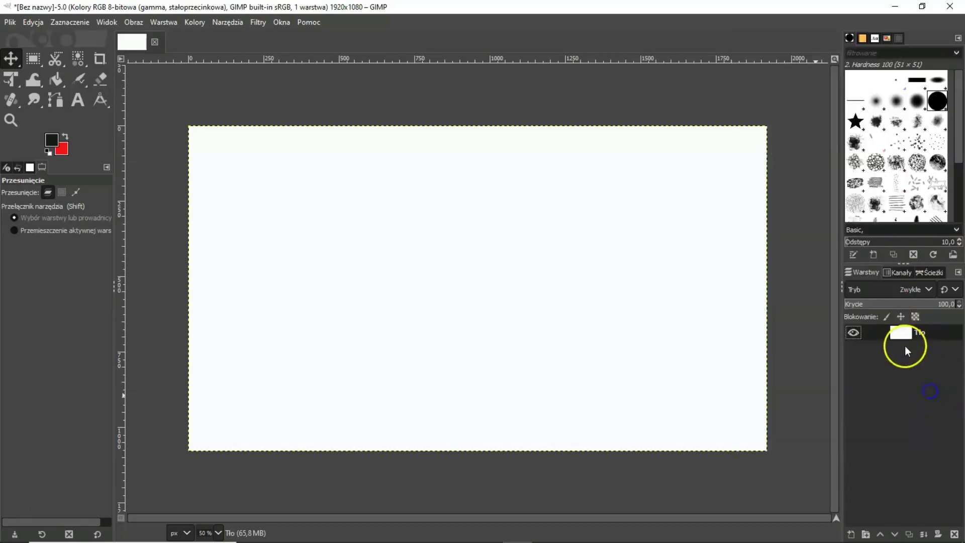
right_click(903, 337)
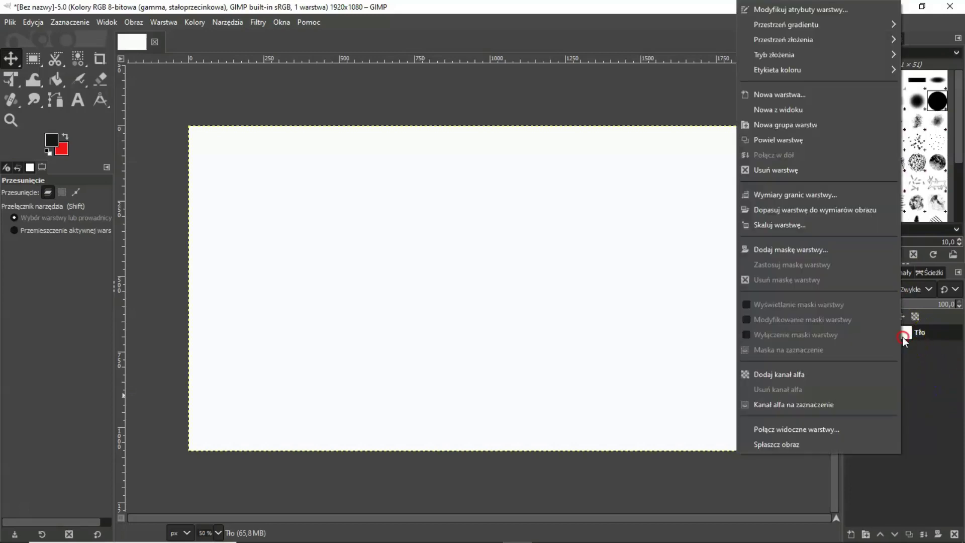
left_click(792, 96)
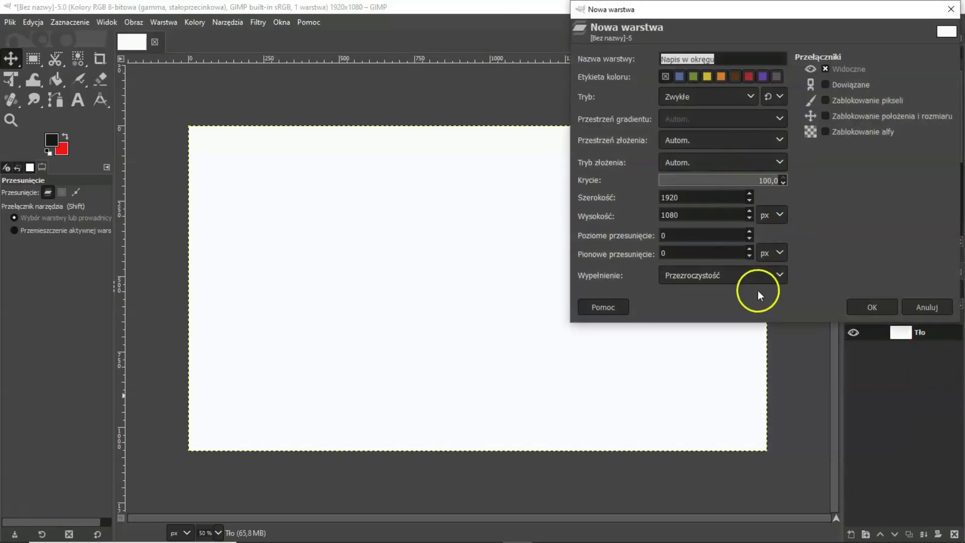
left_click(746, 276)
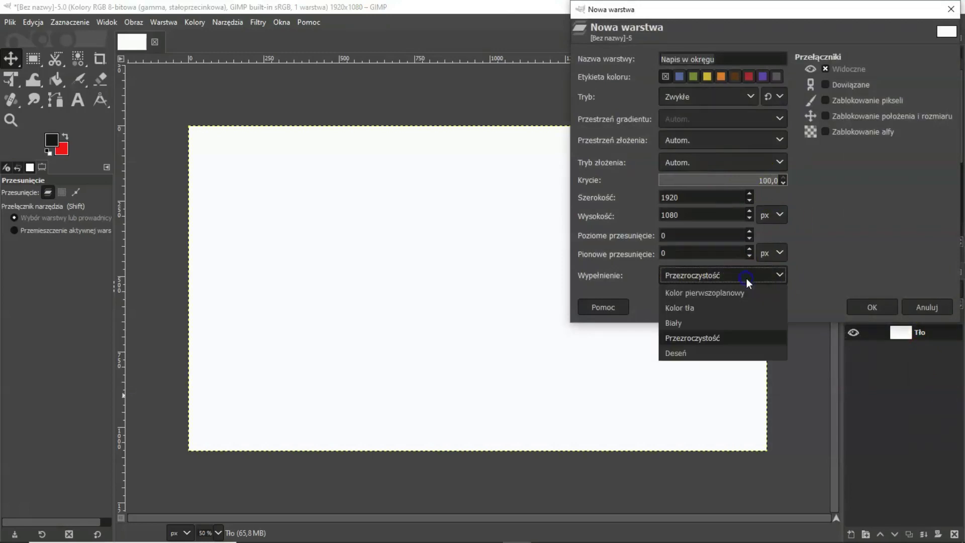
left_click(861, 271)
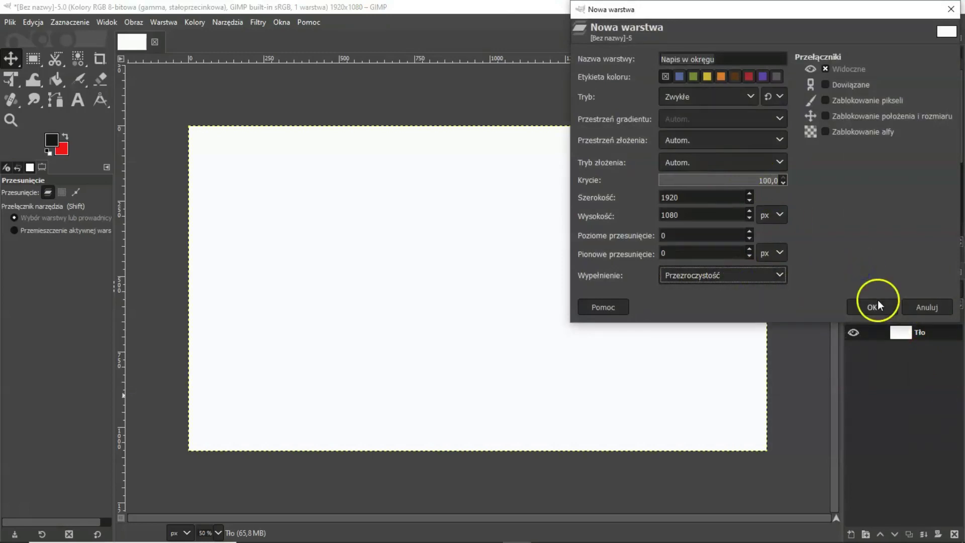
left_click(884, 308)
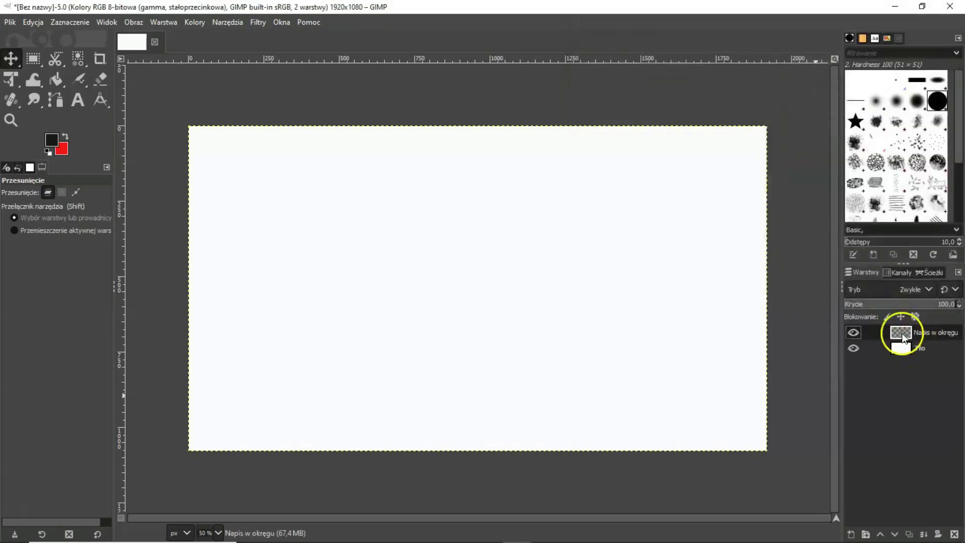
left_click(853, 348)
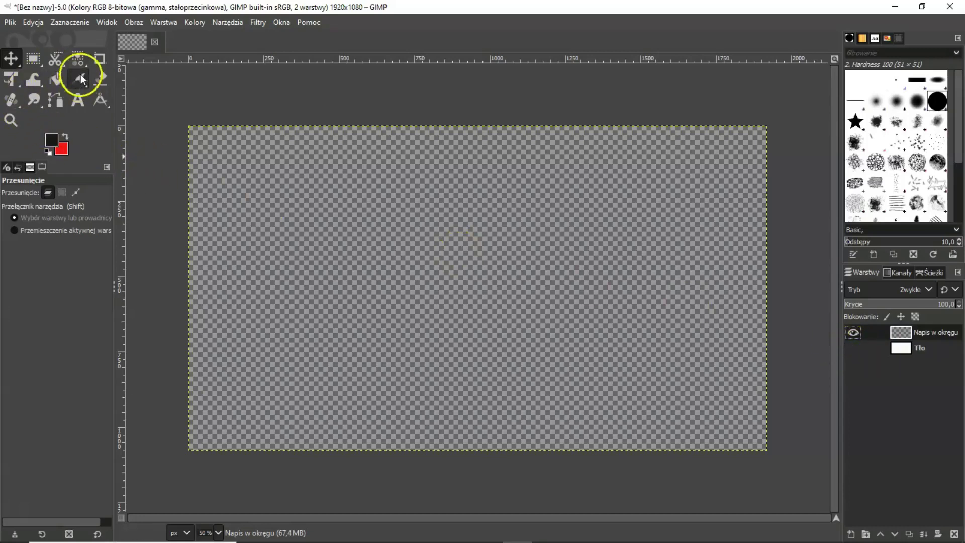
Select a rectangle in the upper-left area of the canvas.
left_click(99, 59)
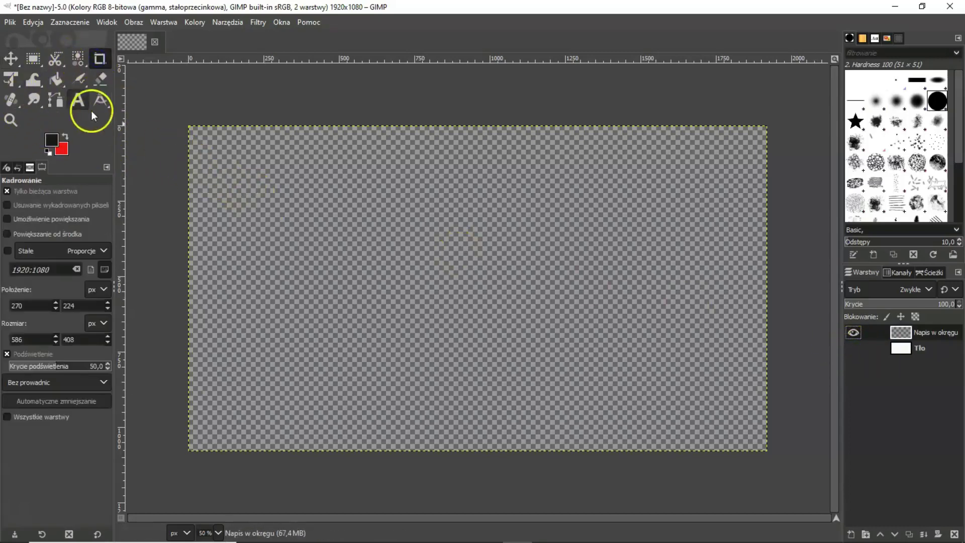
left_click(33, 58)
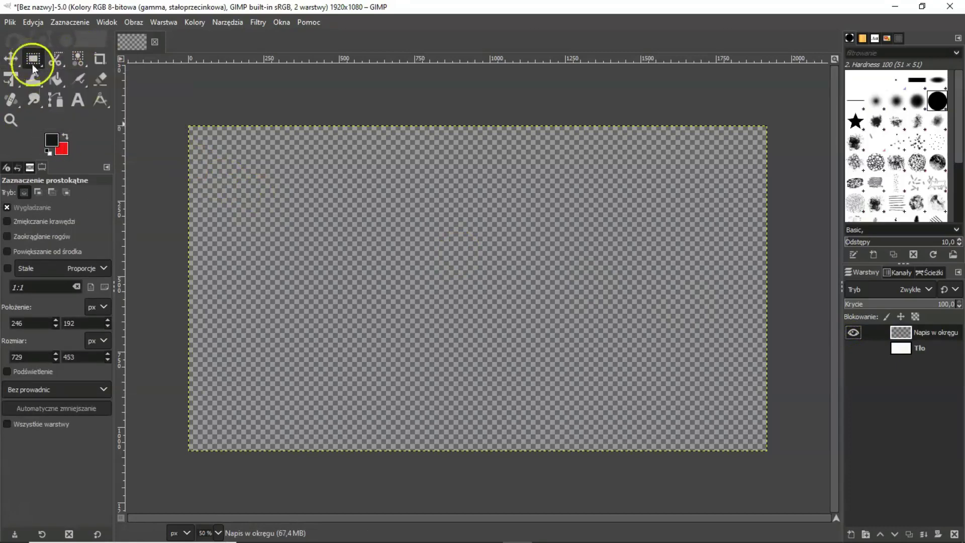
left_click_drag(264, 181, 377, 262)
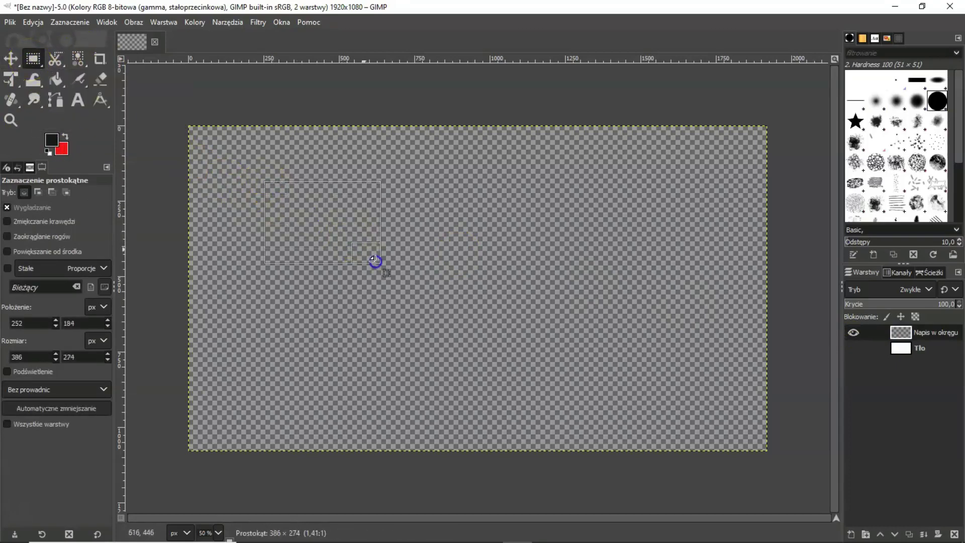
Bucket-fill the 394×282 px rectangle selection with the dark foreground colour.
left_click(57, 79)
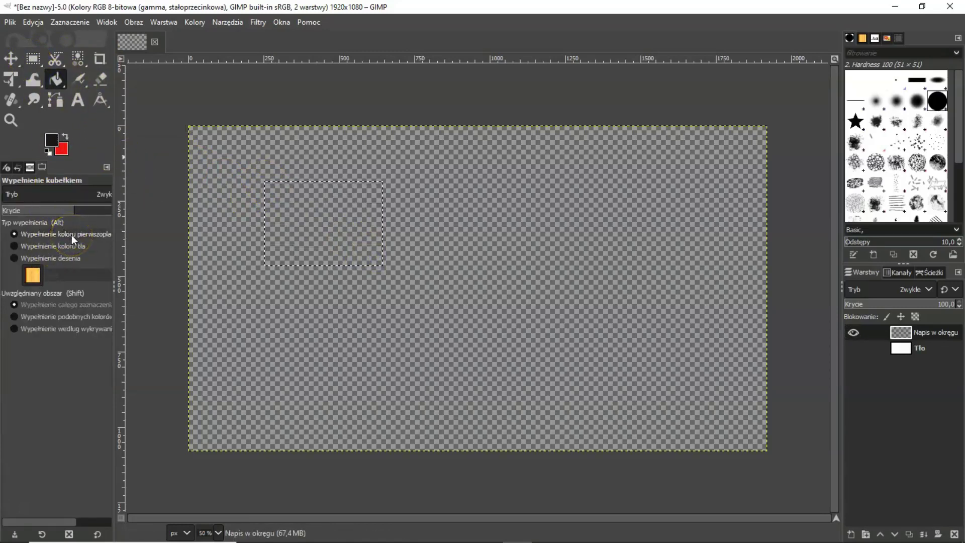
left_click(347, 201)
left_click(349, 201)
left_click(349, 202)
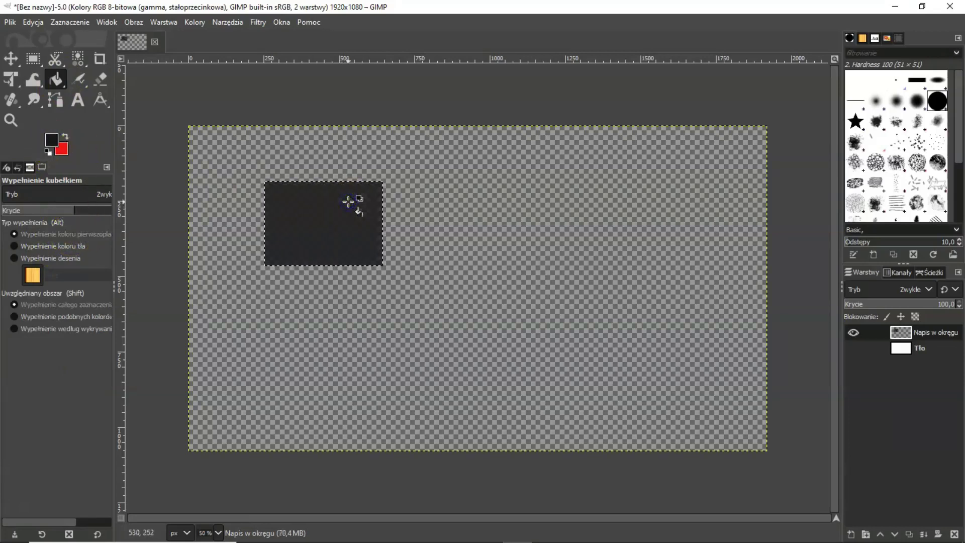
left_click(348, 202)
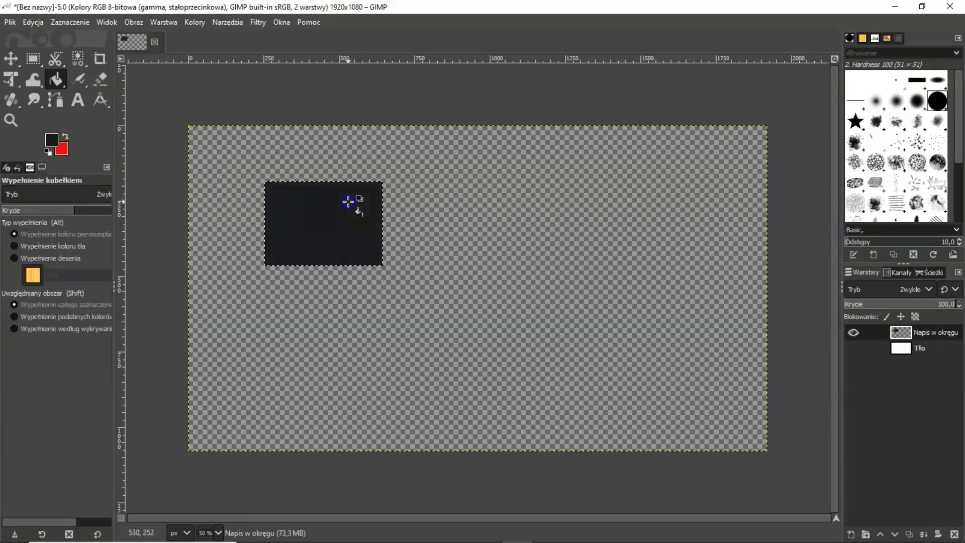
right_click(904, 331)
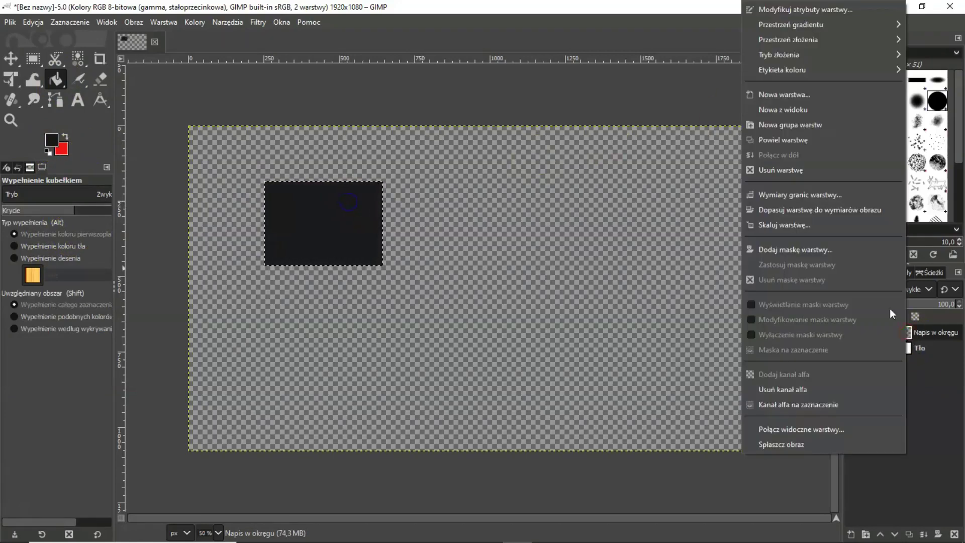
Add another transparent 1920×1080 layer with the default name Warstwa 2.
left_click(809, 93)
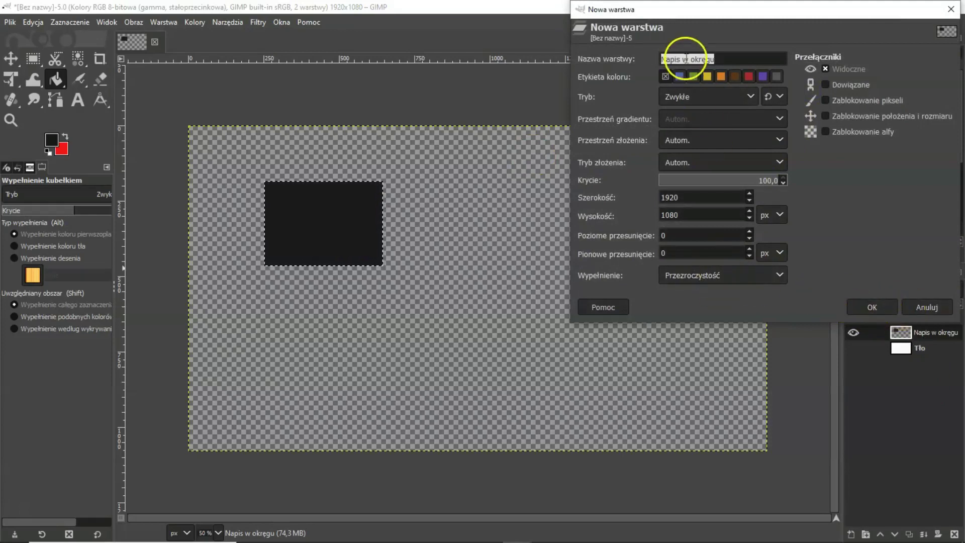
type("Now")
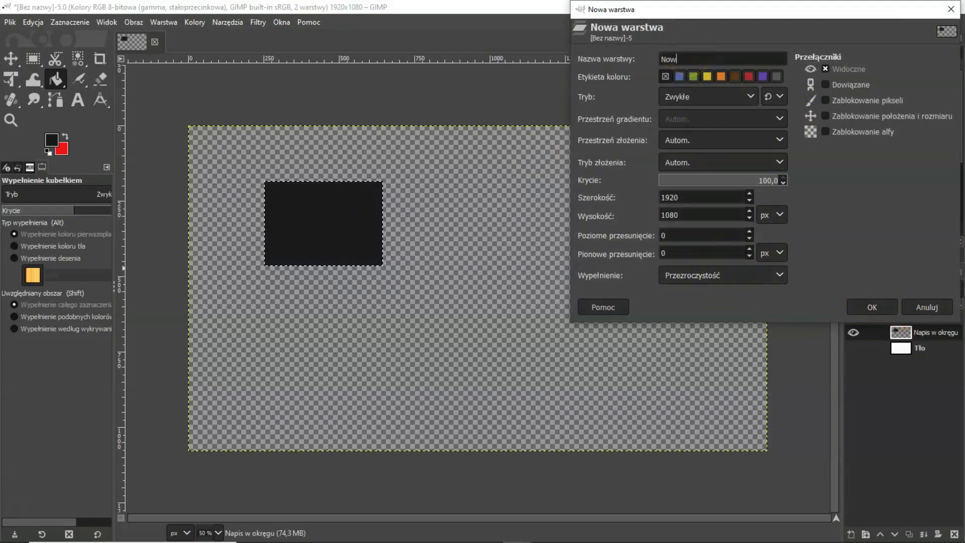
type("a w")
key("BackSpace")
key("BackSpace")
key("BackSpace")
key("BackSpace")
key("BackSpace")
key("BackSpace")
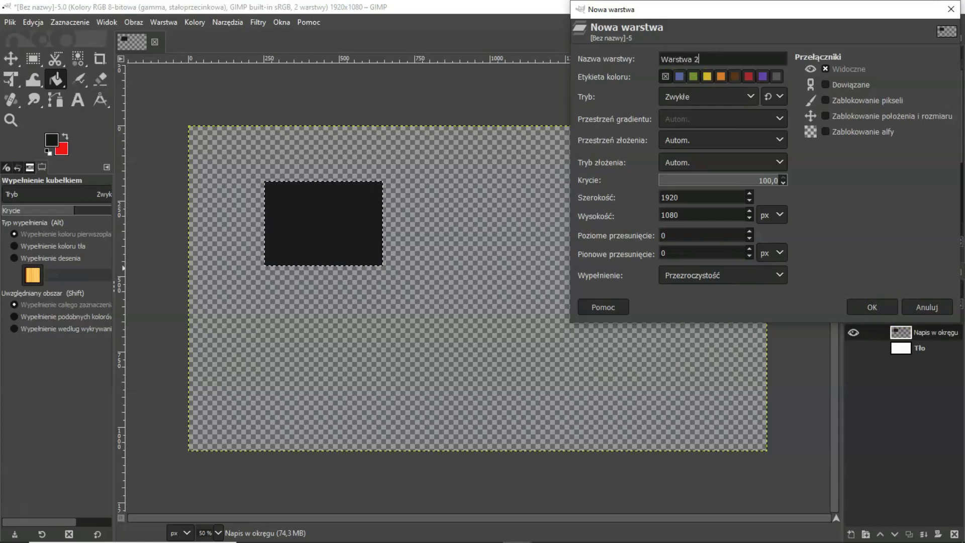
left_click(882, 311)
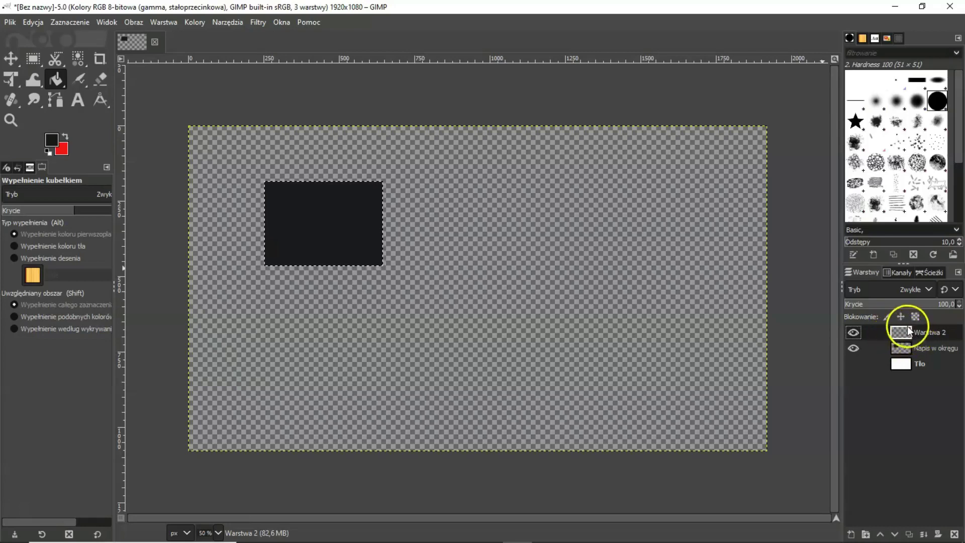
Hide Napis w okręgu and select a large circle near the canvas centre.
left_click(852, 348)
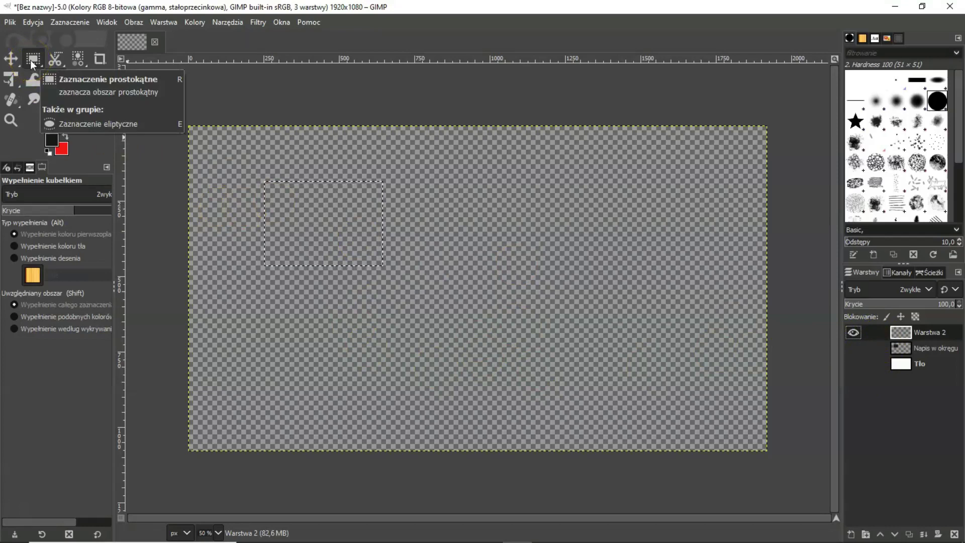
key("e")
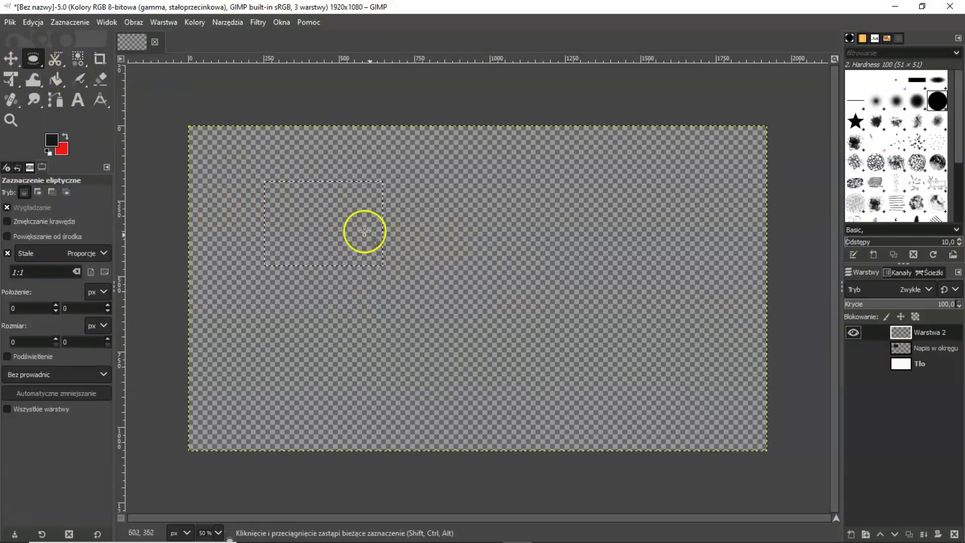
left_click_drag(421, 223, 606, 258)
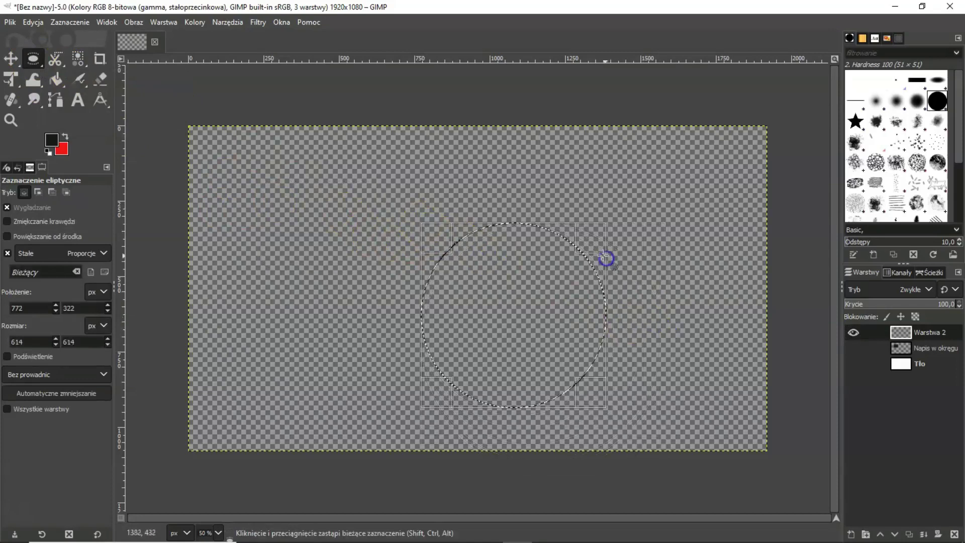
Set the foreground colour to bright green and bucket-fill the 614×614 px circle.
left_click(56, 86)
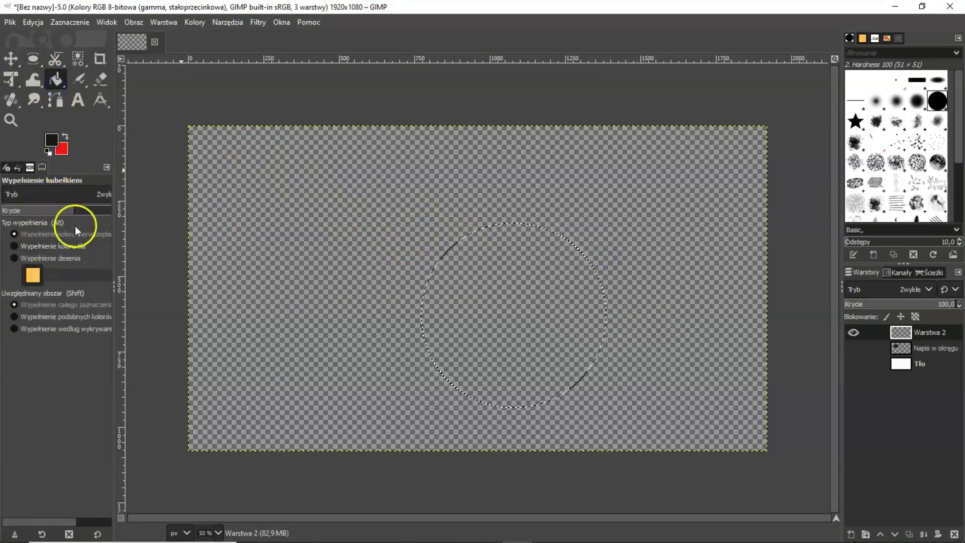
left_click(52, 140)
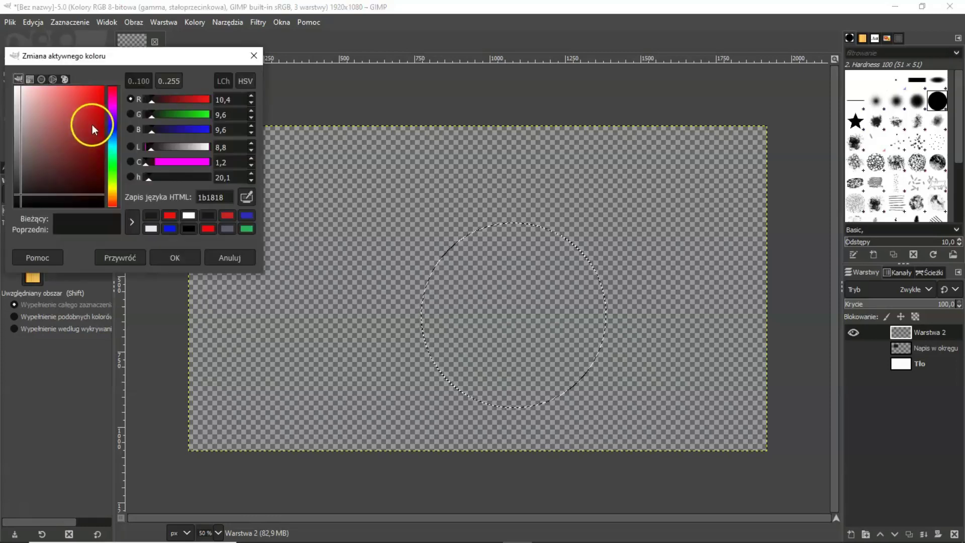
left_click_drag(104, 142, 98, 164)
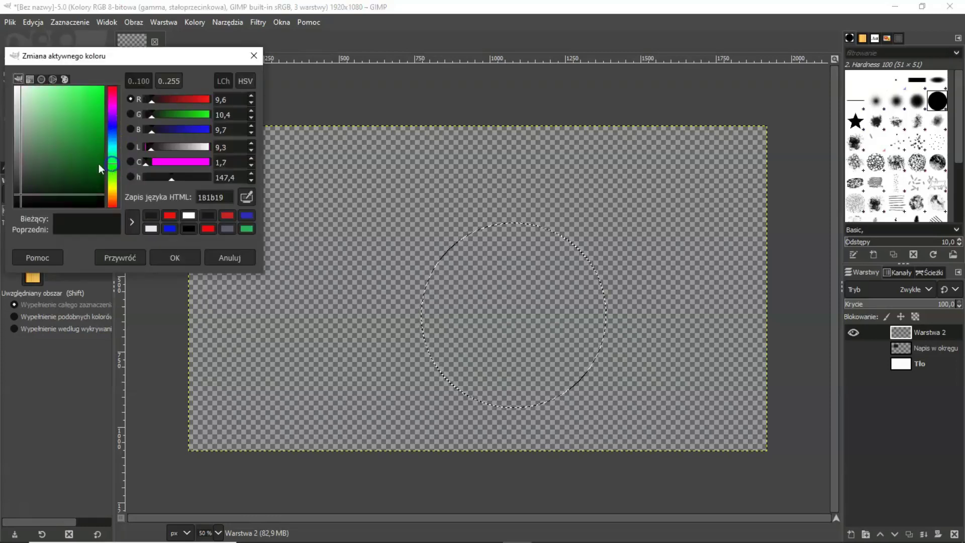
left_click(91, 122)
left_click(179, 260)
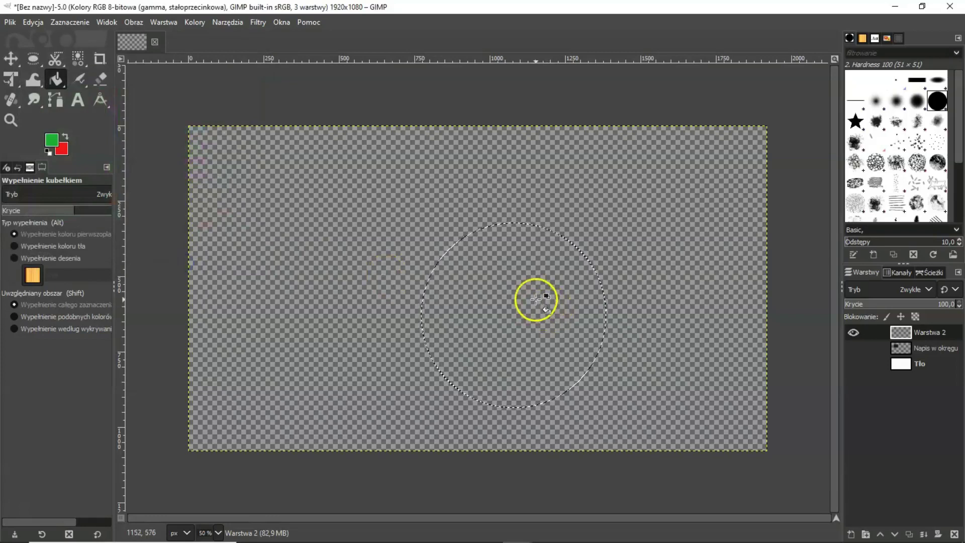
left_click(536, 300)
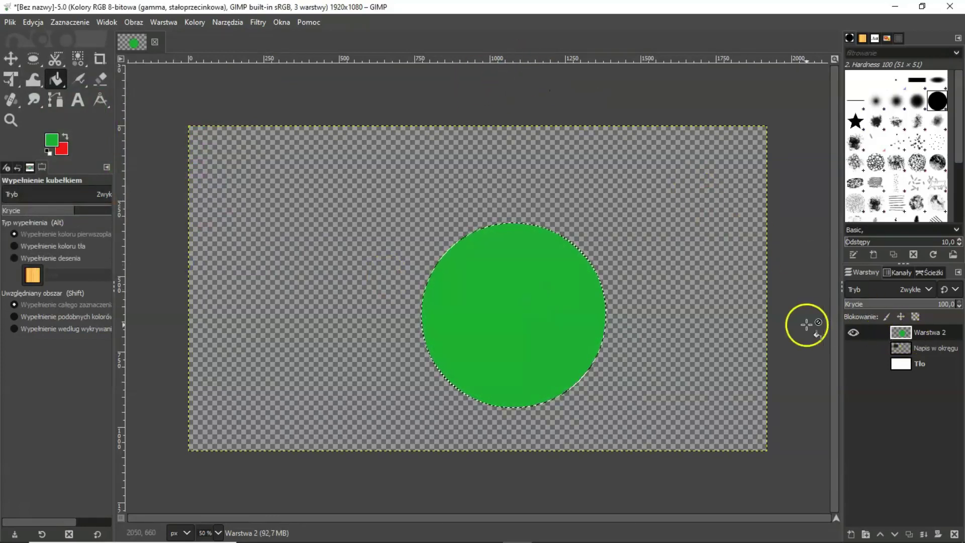
Show Napis w okręgu and Tło again, and rename Napis w okręgu to 'Warstwa 1'.
left_click(853, 348)
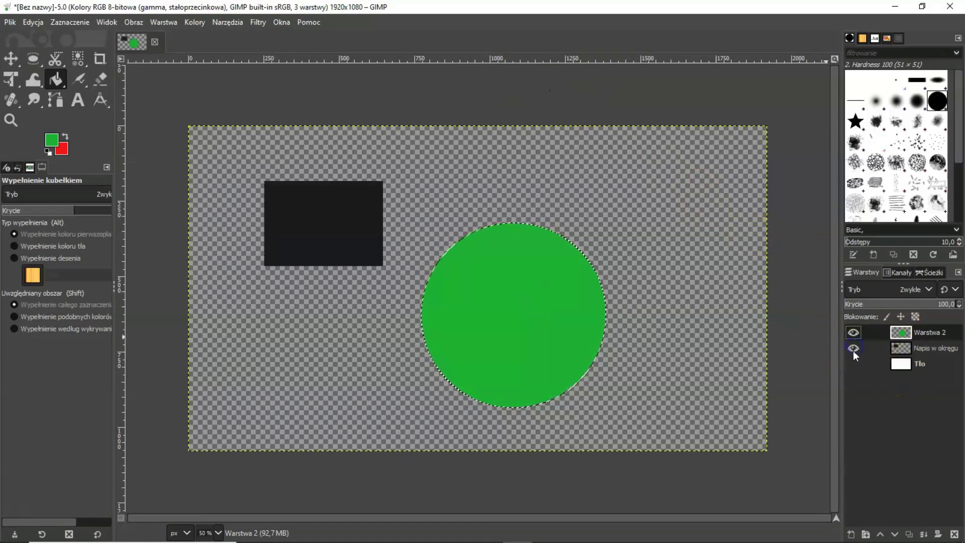
left_click(853, 363)
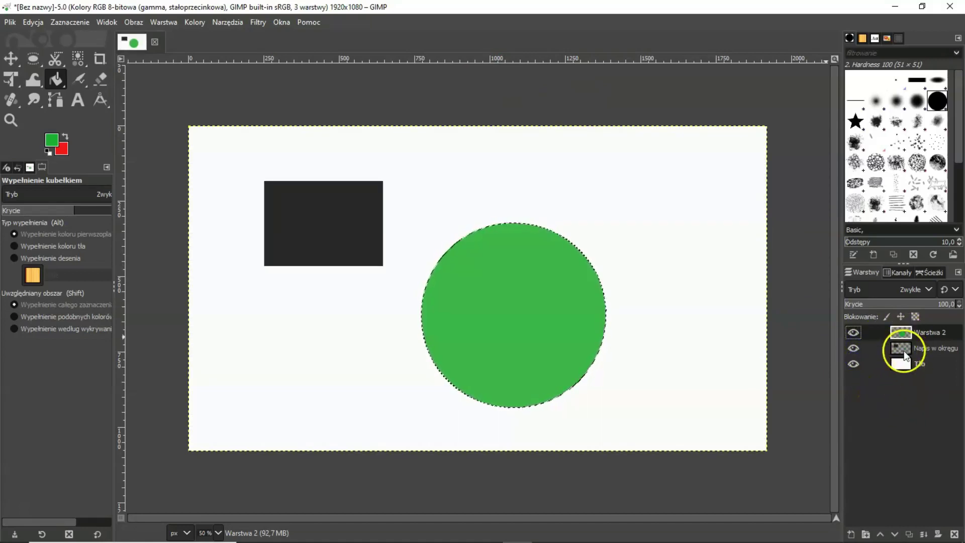
double_click(928, 348)
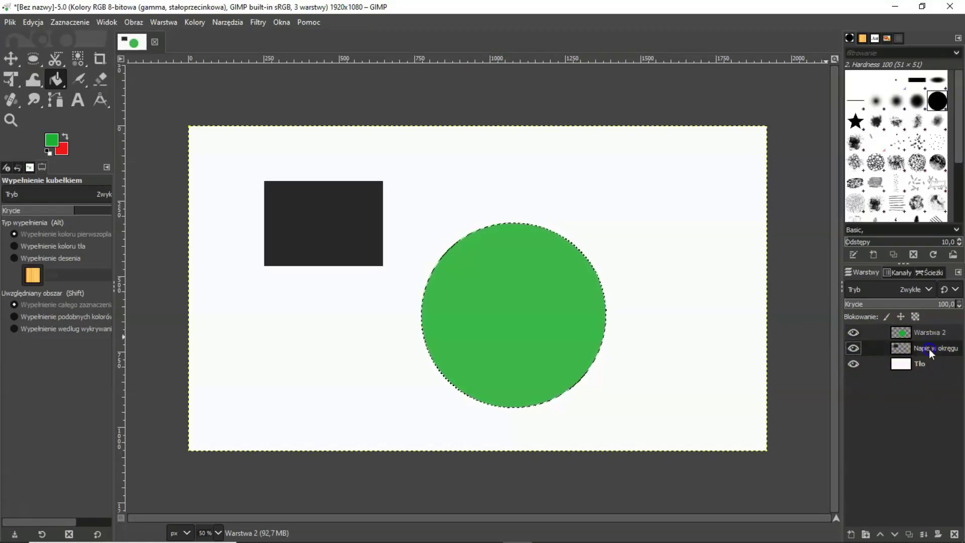
left_click(930, 350)
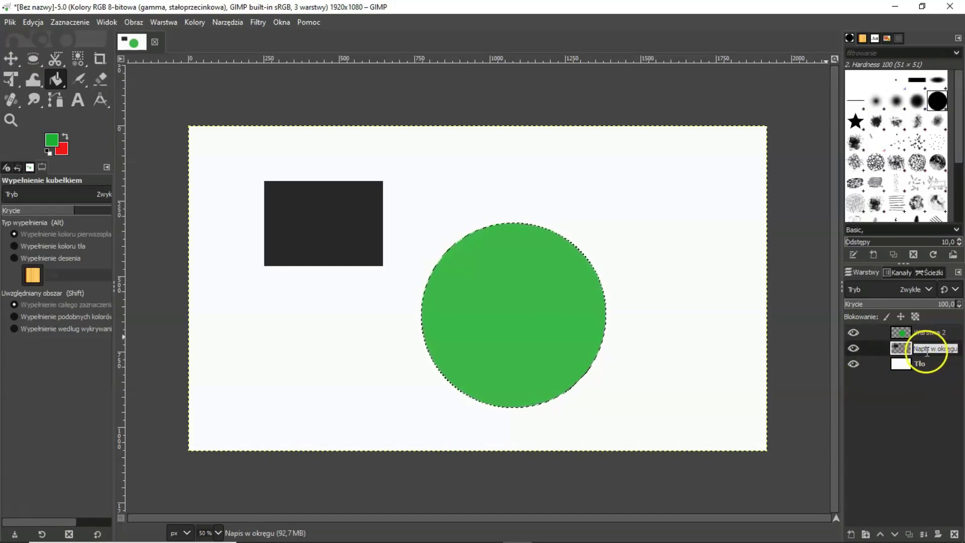
double_click(927, 351)
triple_click(927, 351)
type("Warstwa 1")
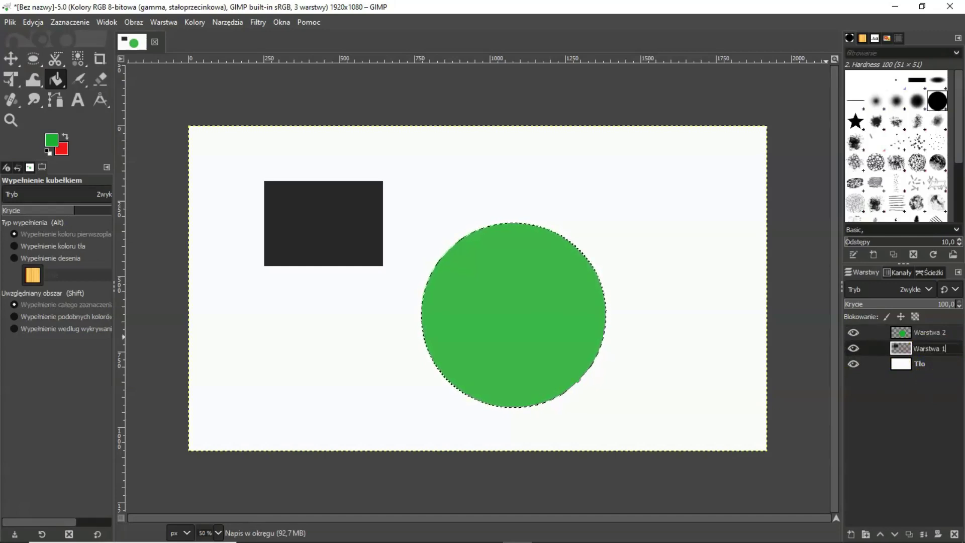
key("Return")
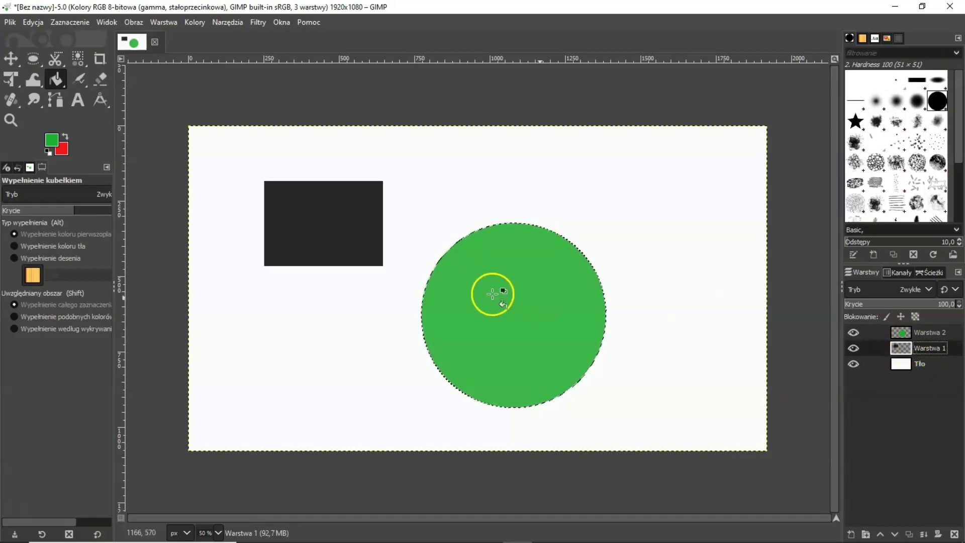
Move the dark rectangle down-right, partly behind the green circle, then hide Warstwa 1.
left_click(12, 59)
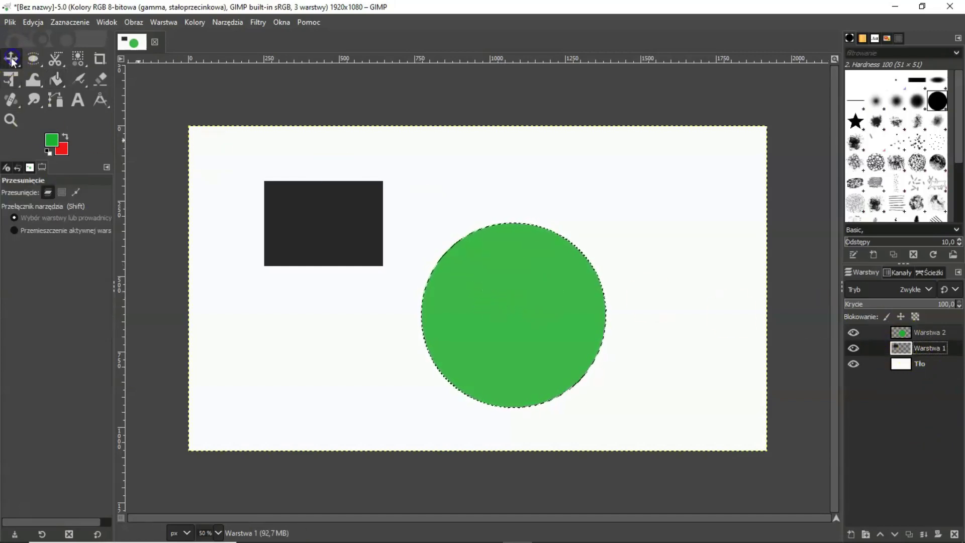
left_click_drag(349, 230, 351, 231)
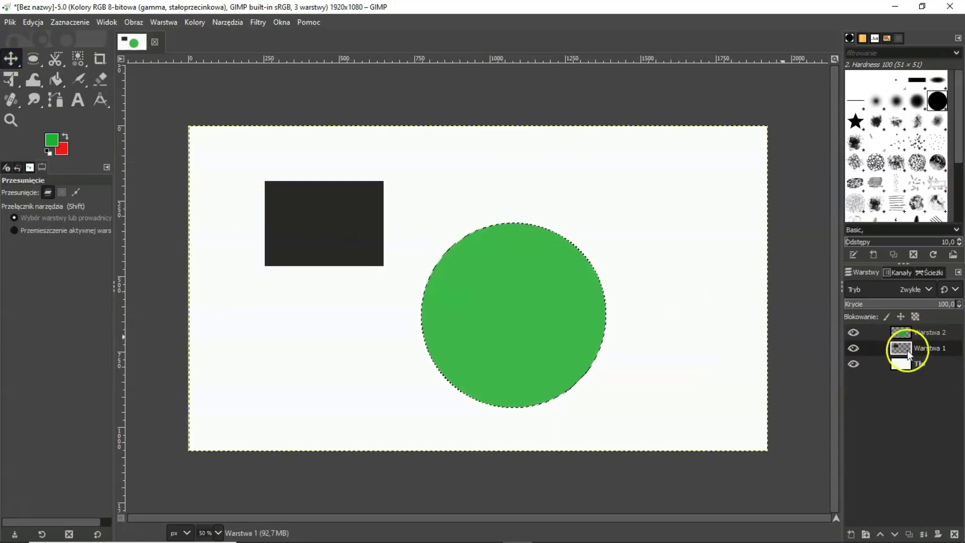
mouse_move(319, 208)
left_mouse_down()
mouse_move(360, 228)
mouse_move(420, 286)
mouse_move(372, 270)
mouse_move(366, 291)
mouse_move(400, 310)
mouse_move(425, 308)
left_mouse_up()
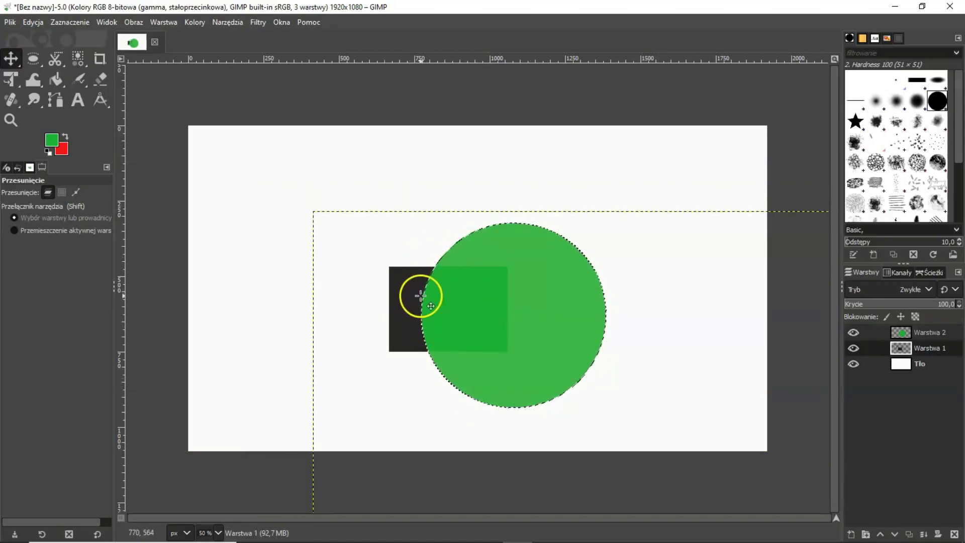
left_click_drag(399, 285, 388, 278)
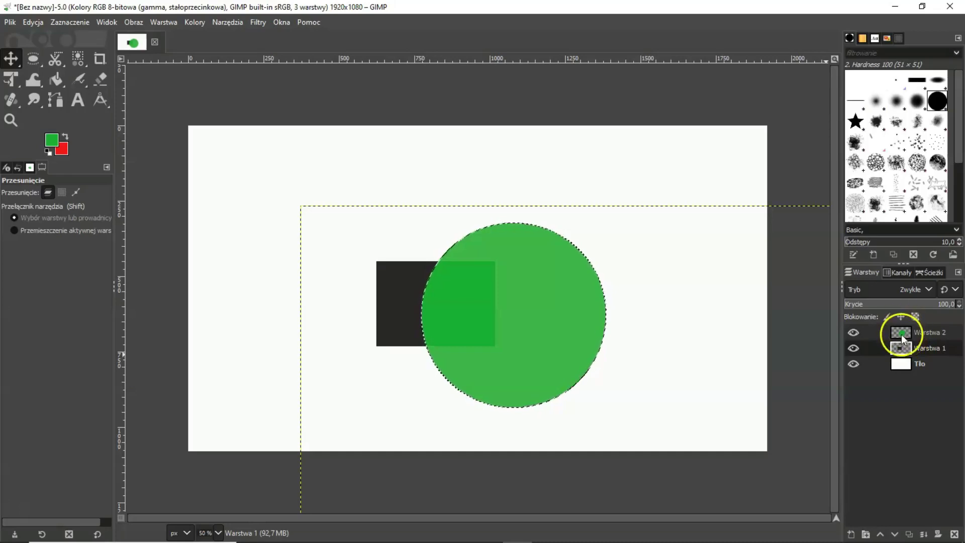
left_click(852, 348)
Show Warstwa 1 and Tło again and make Tło the active layer.
left_click(857, 363)
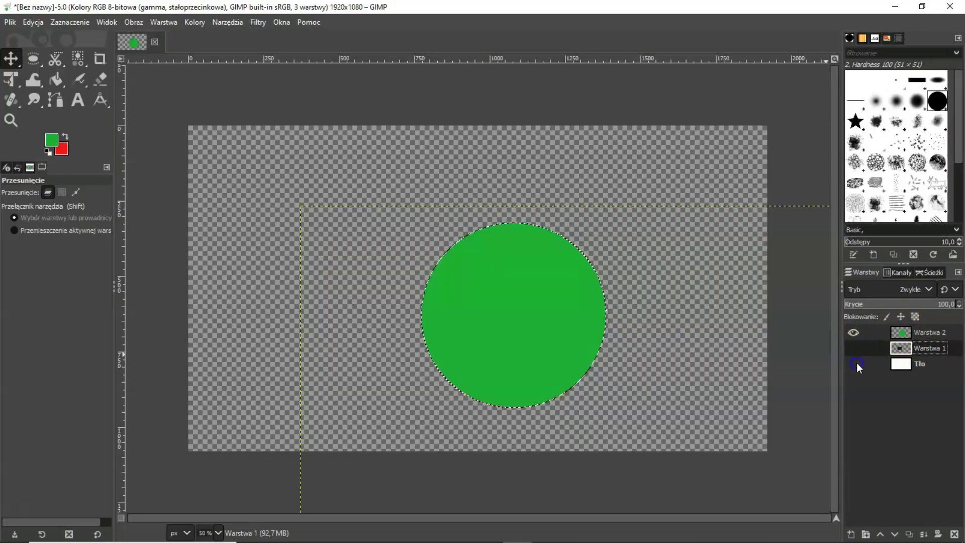
left_click(855, 361)
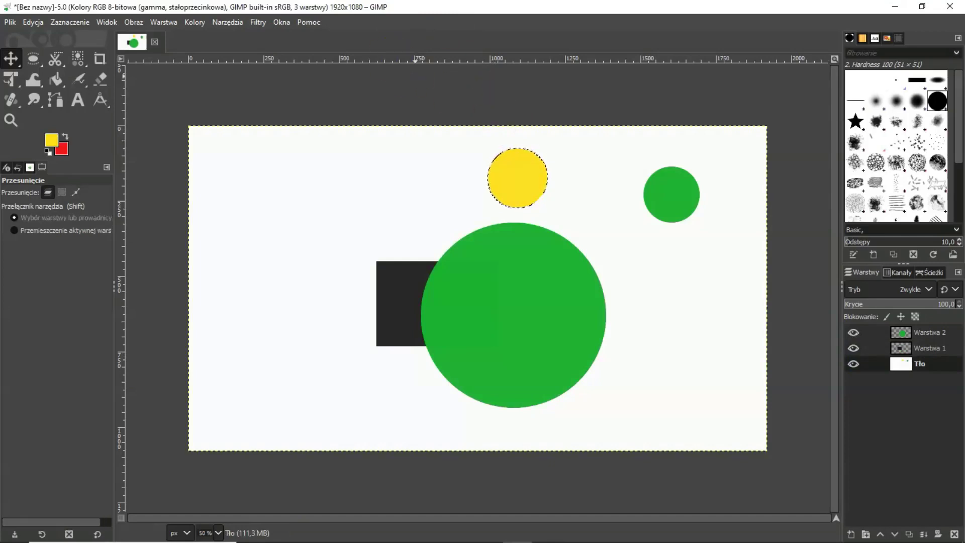
left_click(474, 58)
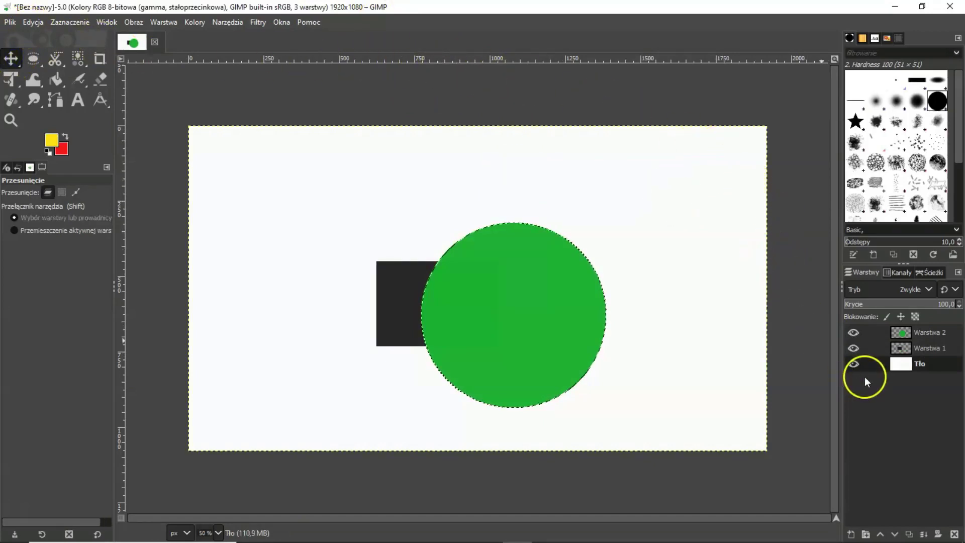
left_click(907, 419)
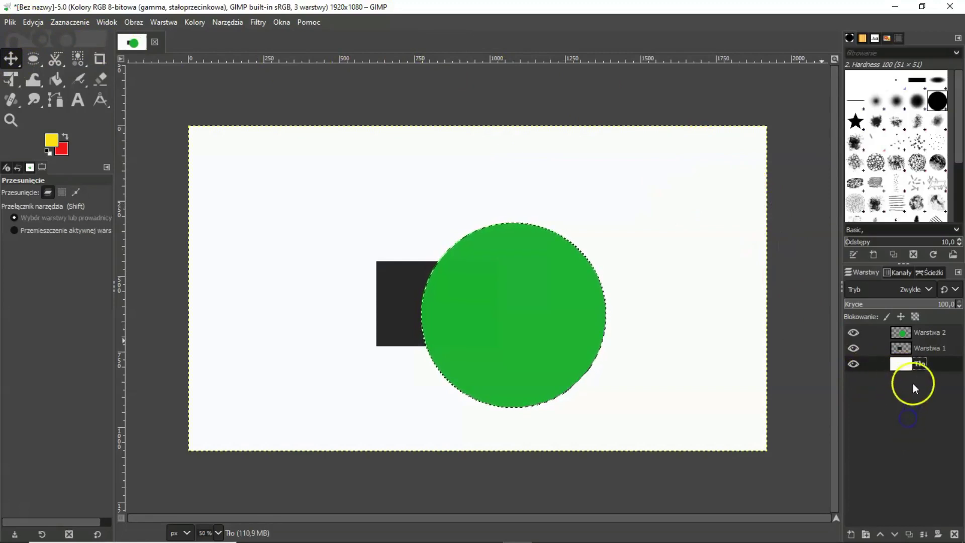
Select a 250×250 px circle in the top-right corner of the canvas.
left_click(35, 55)
left_click_drag(637, 164, 710, 219)
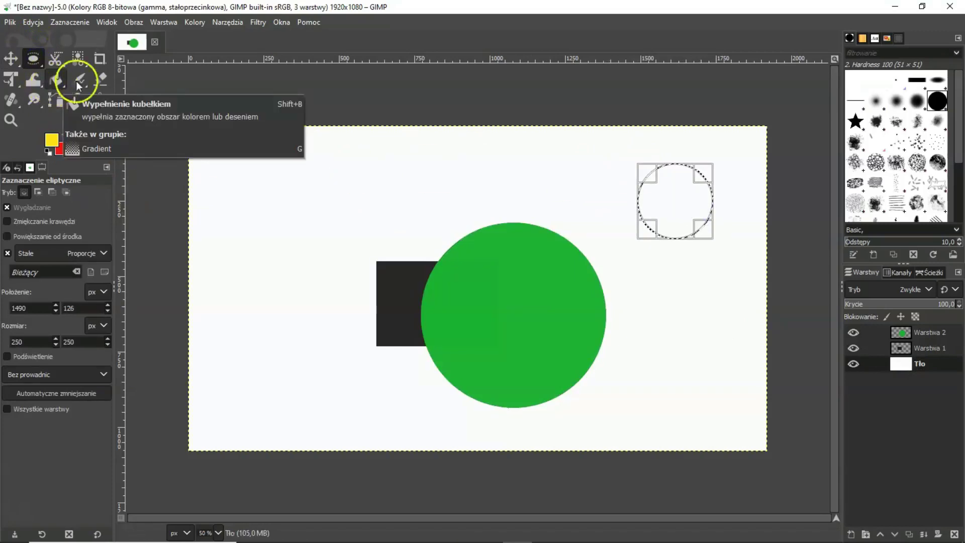
mouse_move(668, 203)
left_mouse_down()
mouse_move(628, 207)
mouse_move(564, 177)
mouse_move(721, 174)
mouse_move(728, 164)
left_mouse_up()
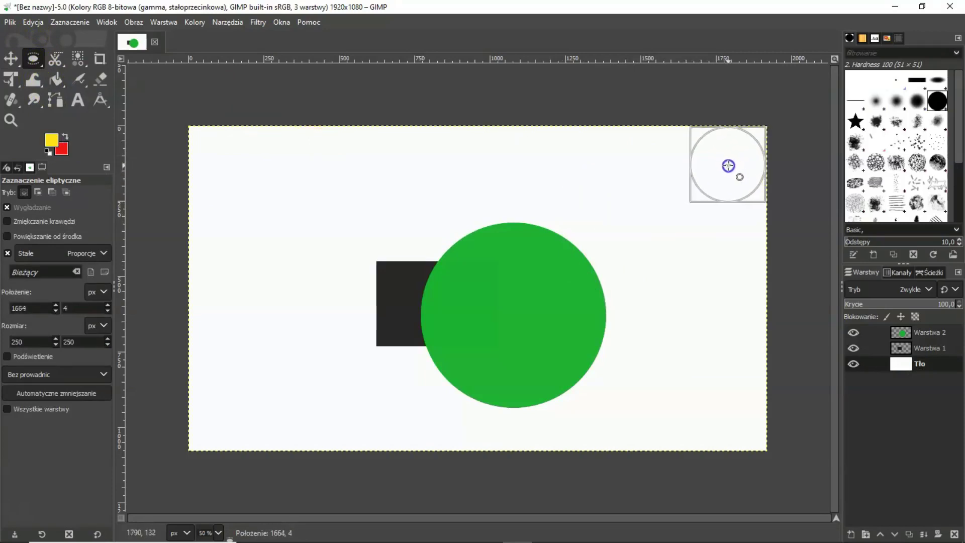
left_click_drag(728, 164, 728, 164)
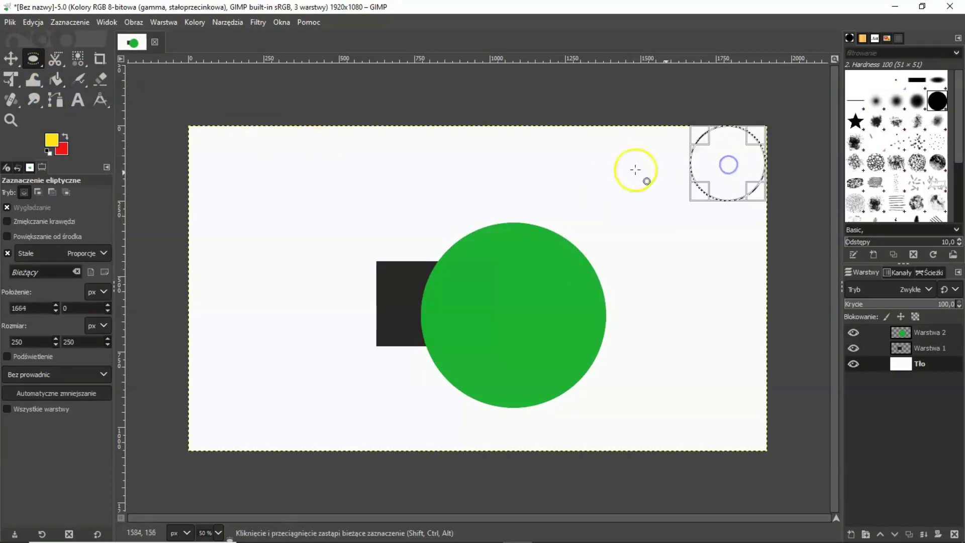
Fill the circle with yellow and select a 248×248 px circle beside it.
left_click(60, 80)
left_click(741, 168)
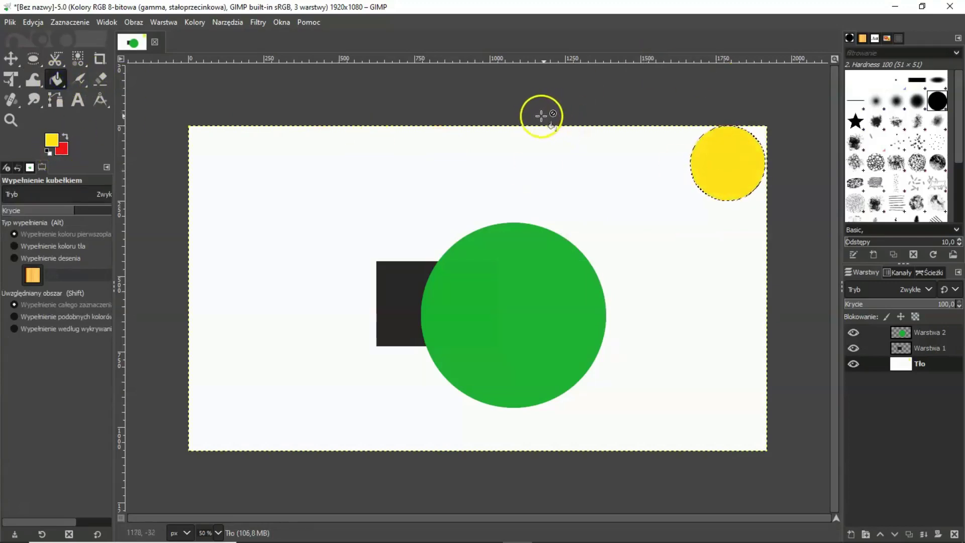
left_click(33, 59)
left_click_drag(614, 150, 688, 222)
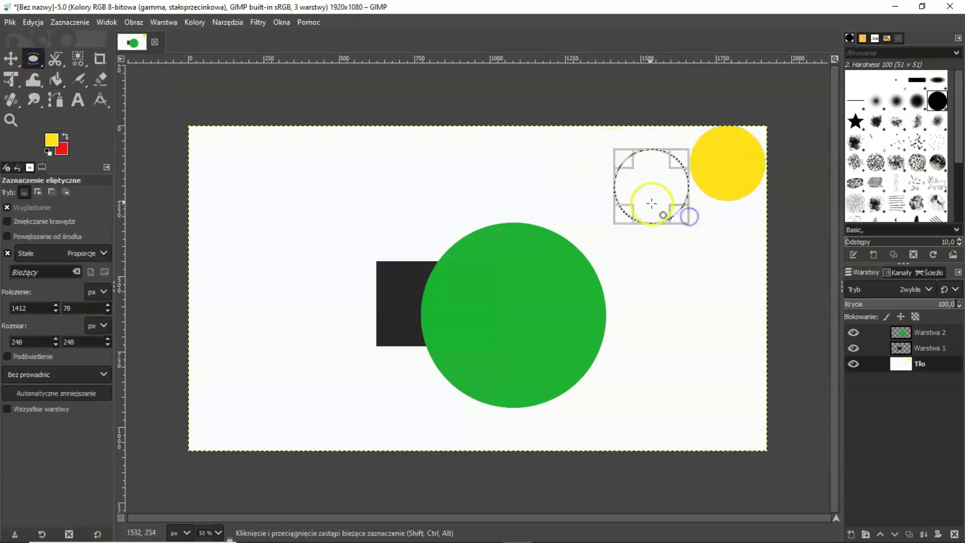
mouse_move(649, 185)
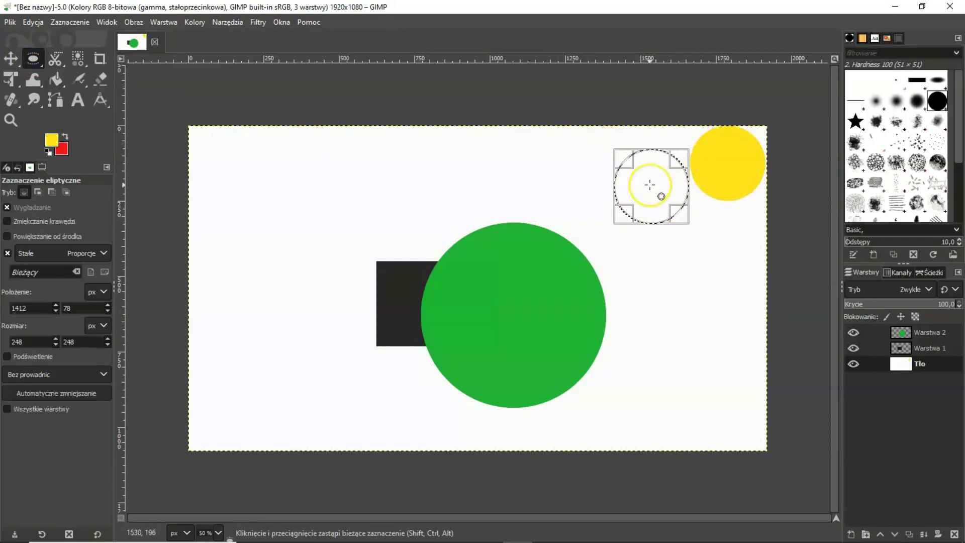
Shift the 248×248 px selection over the yellow circle and bucket-fill it light green.
left_click_drag(650, 185, 688, 164)
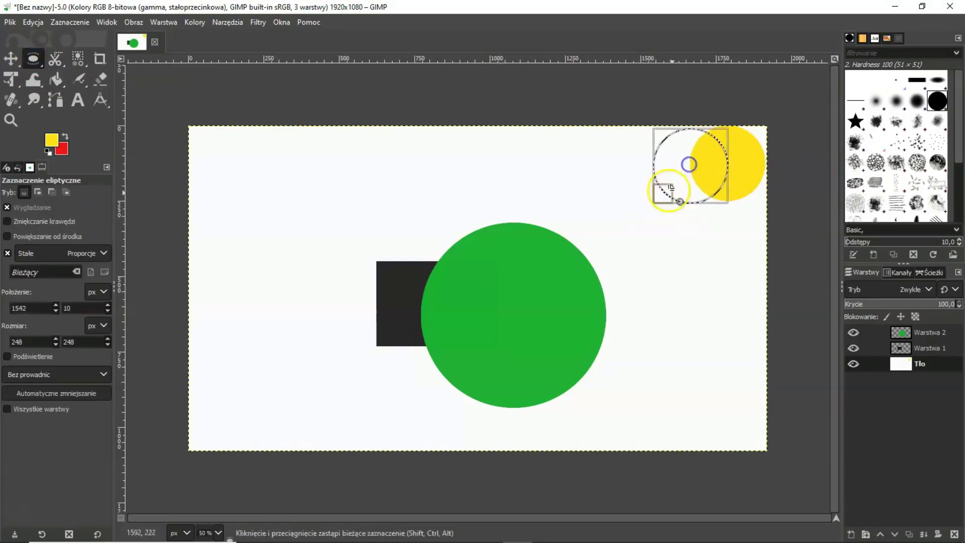
left_click(78, 101)
left_click(52, 140)
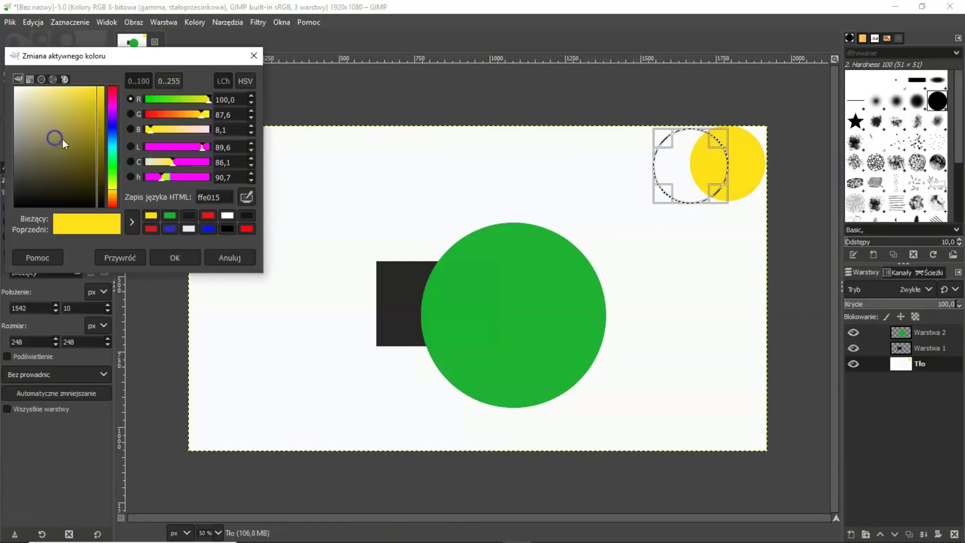
left_click_drag(117, 185, 116, 170)
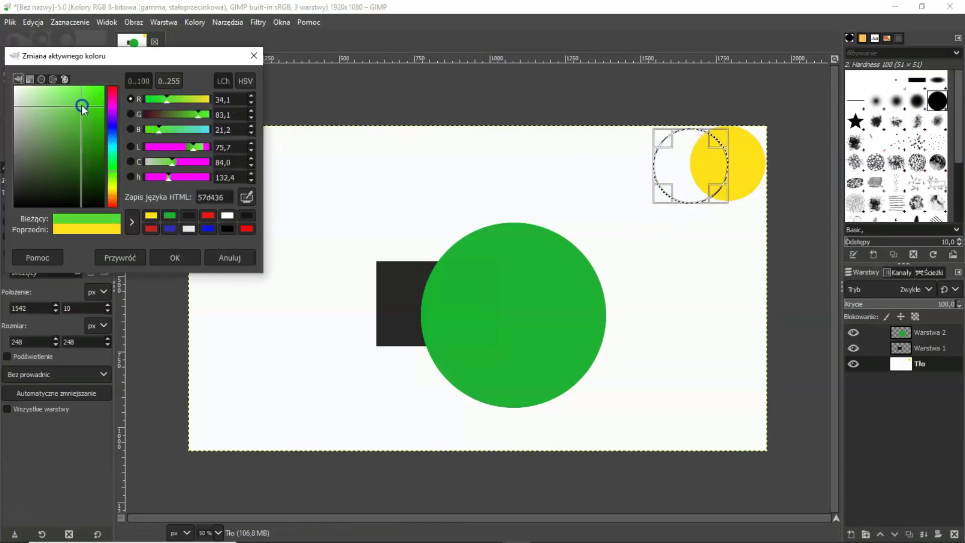
left_click_drag(81, 104, 90, 86)
left_click(175, 255)
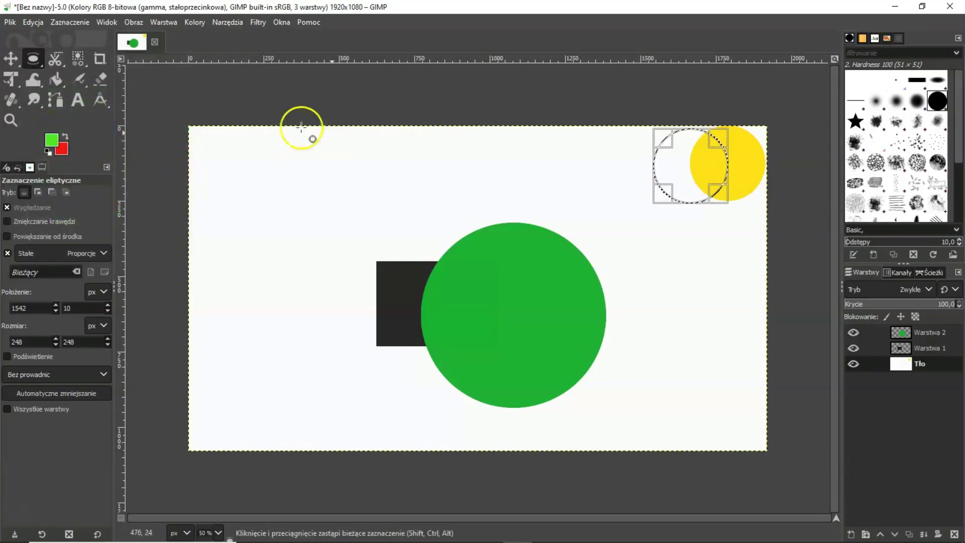
left_click(56, 82)
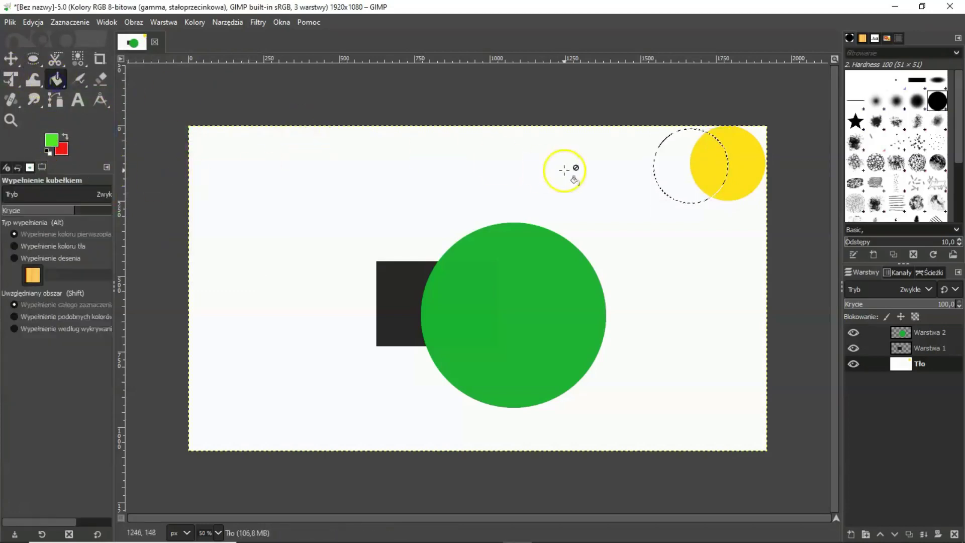
left_click(676, 164)
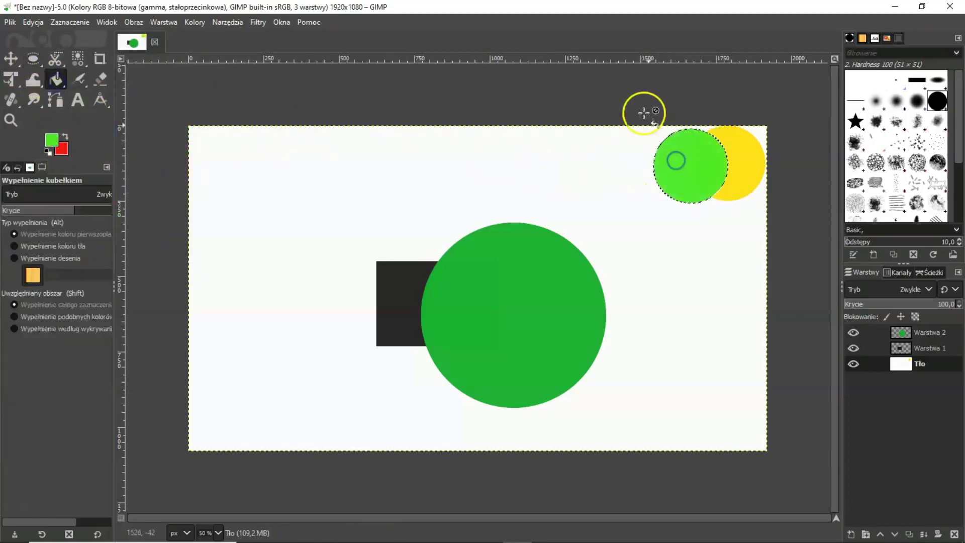
left_click(21, 61)
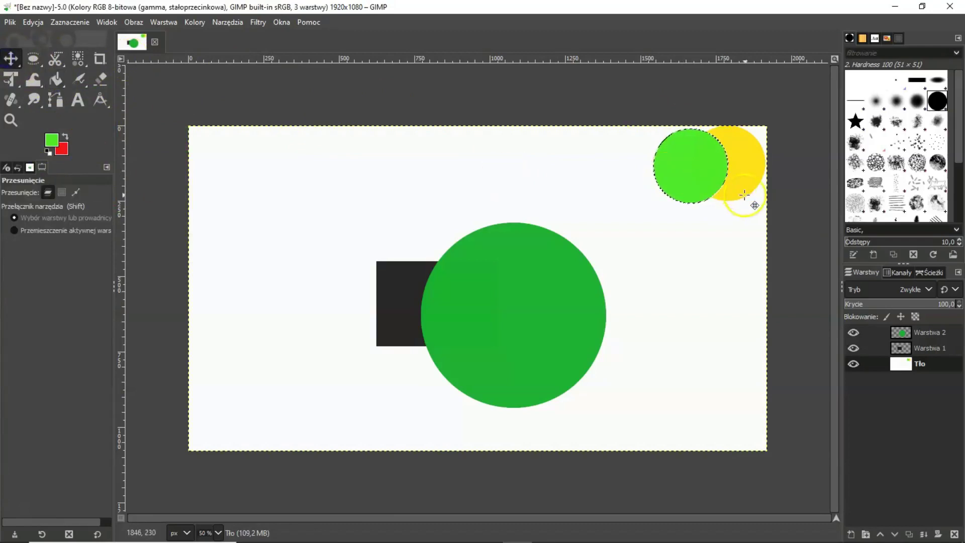
left_click_drag(678, 156, 678, 156)
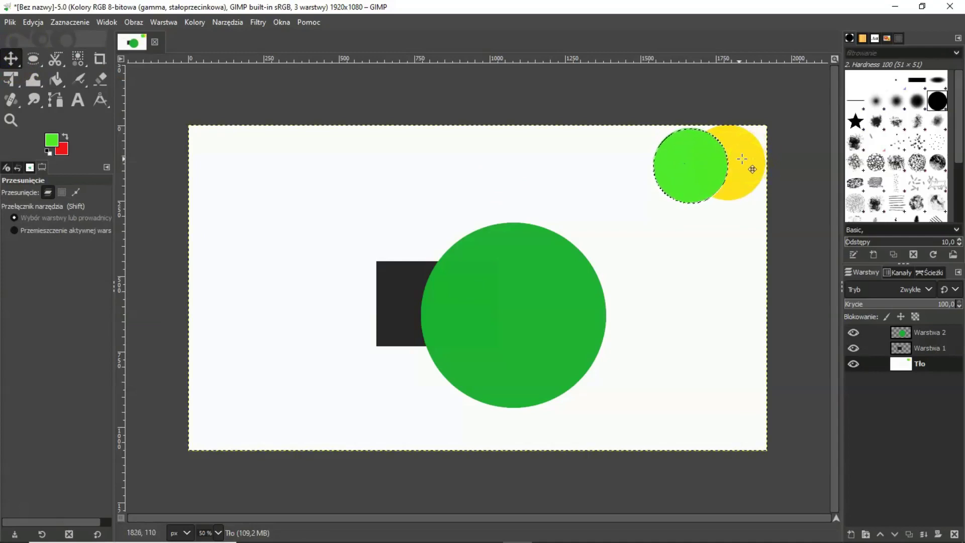
left_click_drag(599, 164, 635, 157)
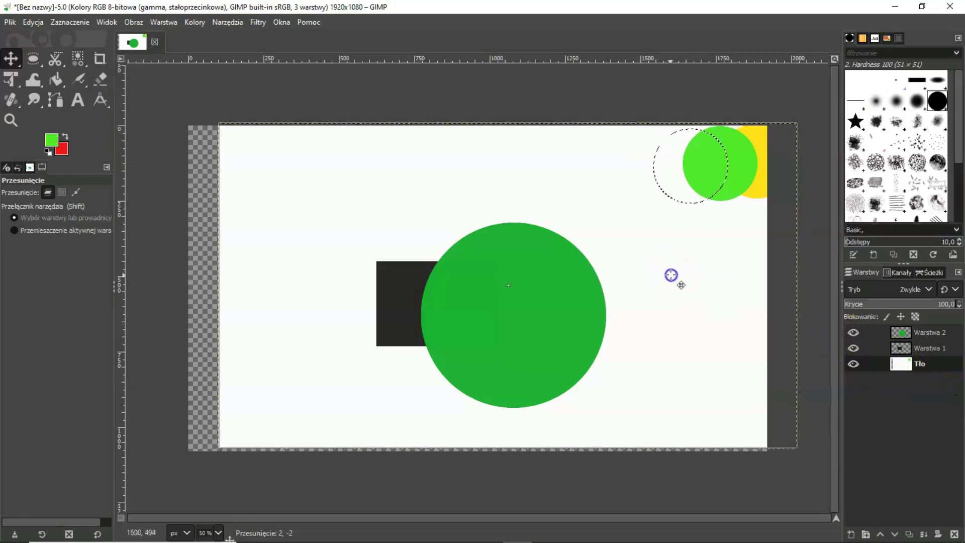
left_click_drag(670, 276, 644, 277)
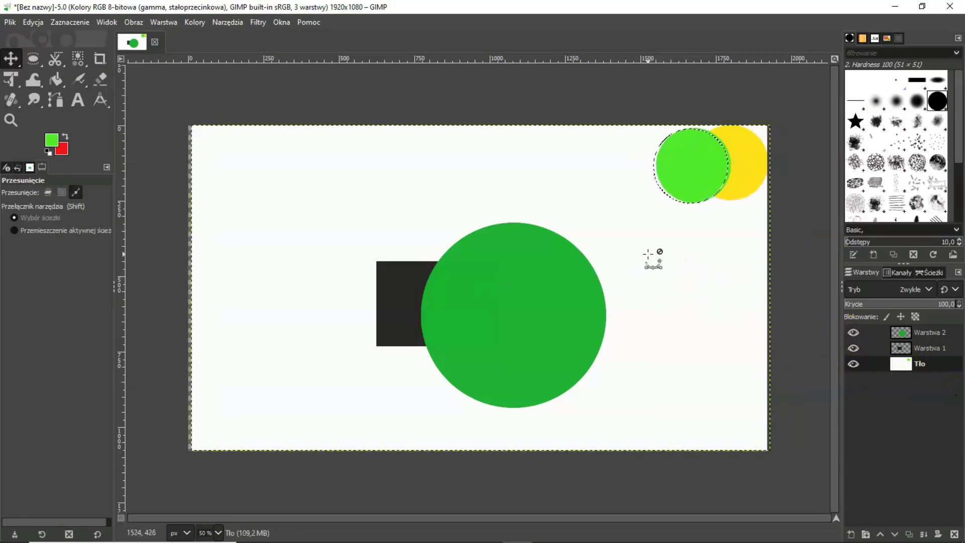
key("ctrl+z")
key("ctrl+z")
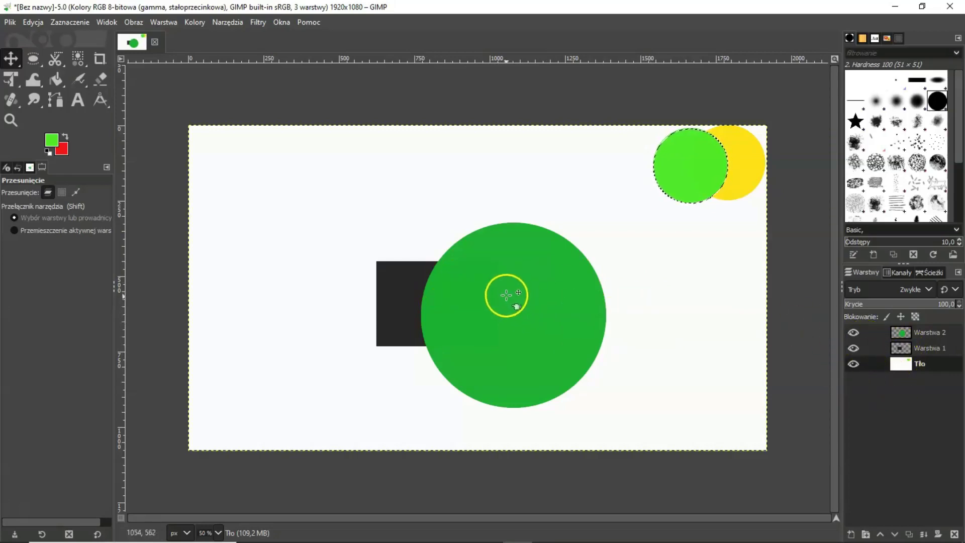
Raise Warstwa 1 to the top of the stack and move its rectangle onto the green circle.
left_click(904, 348)
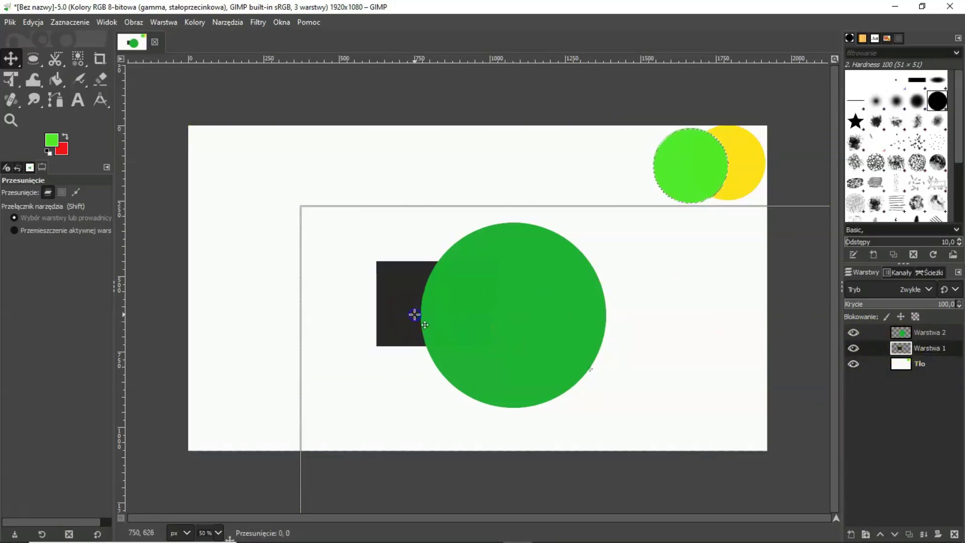
mouse_move(416, 317)
left_mouse_down()
mouse_move(350, 266)
mouse_move(294, 197)
mouse_move(711, 195)
mouse_move(624, 202)
mouse_move(614, 192)
left_mouse_up()
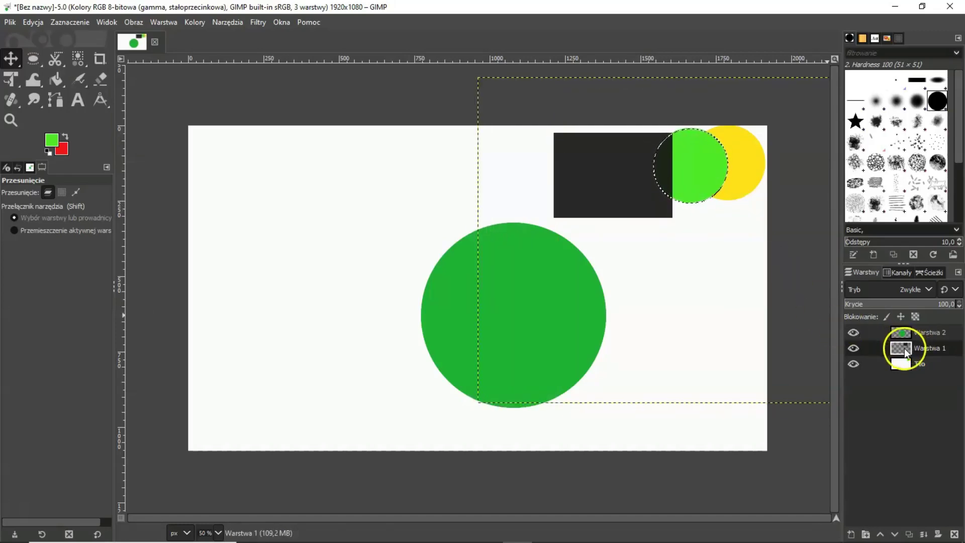
left_click_drag(903, 348, 906, 370)
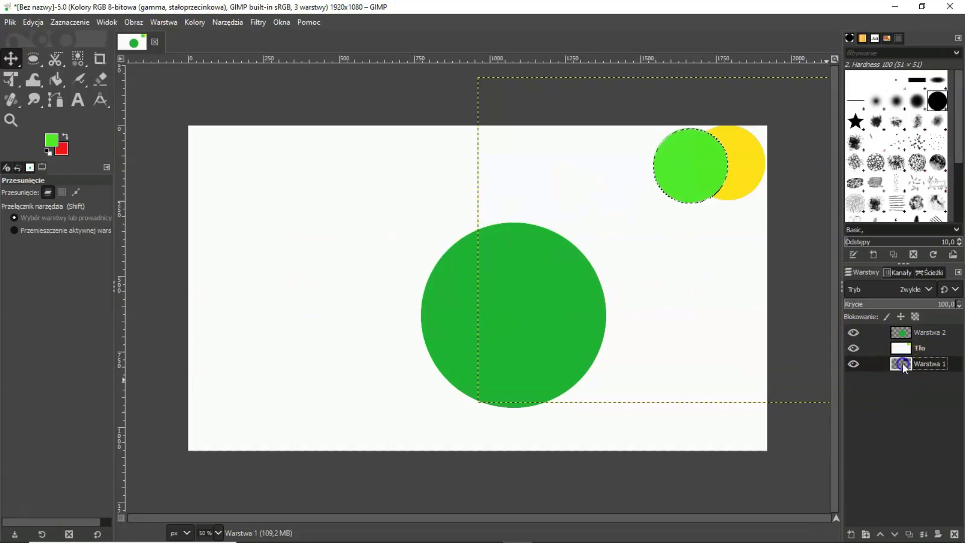
left_click_drag(902, 363, 899, 331)
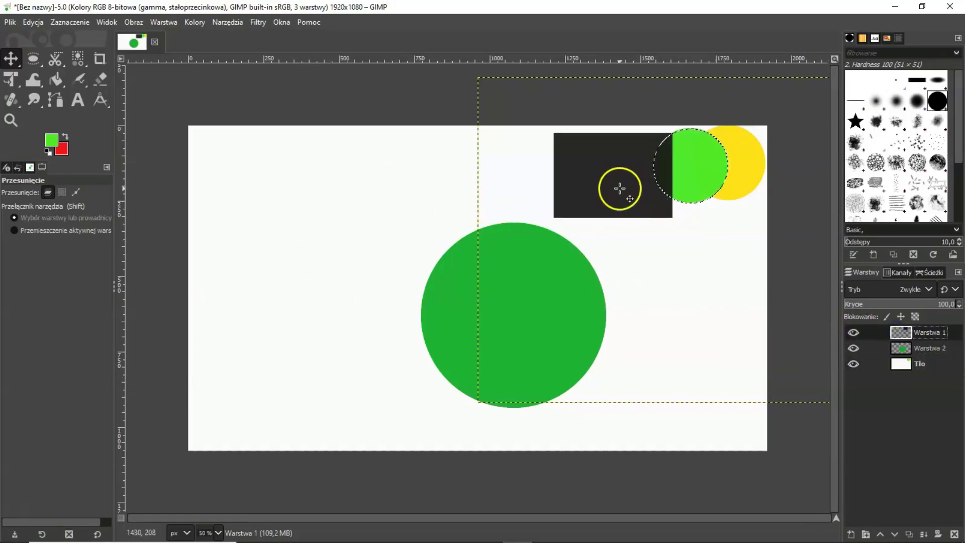
mouse_move(618, 189)
left_mouse_down()
mouse_move(584, 271)
mouse_move(537, 291)
left_mouse_up()
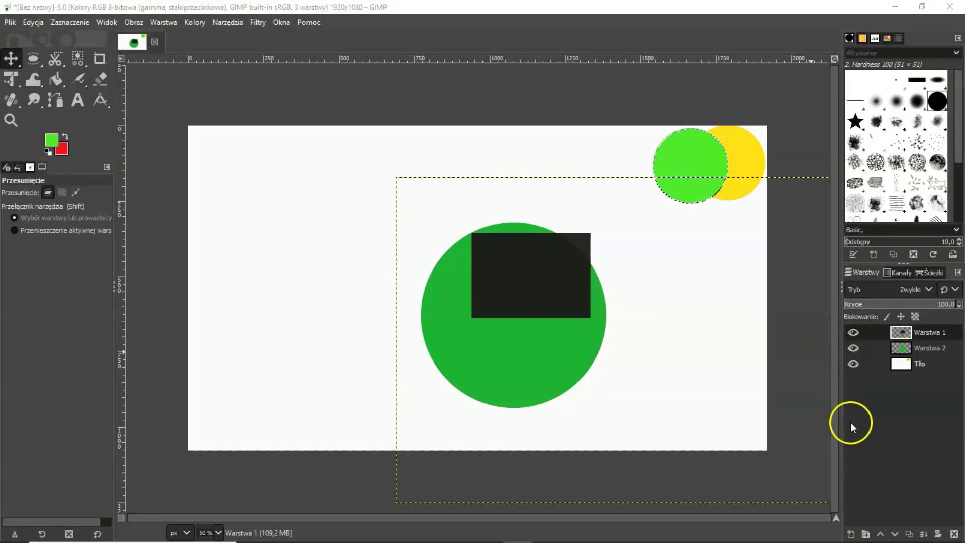
Add a new layer Warstwa 2 #1 filled with the red background colour (Kolor tła).
left_click(898, 333)
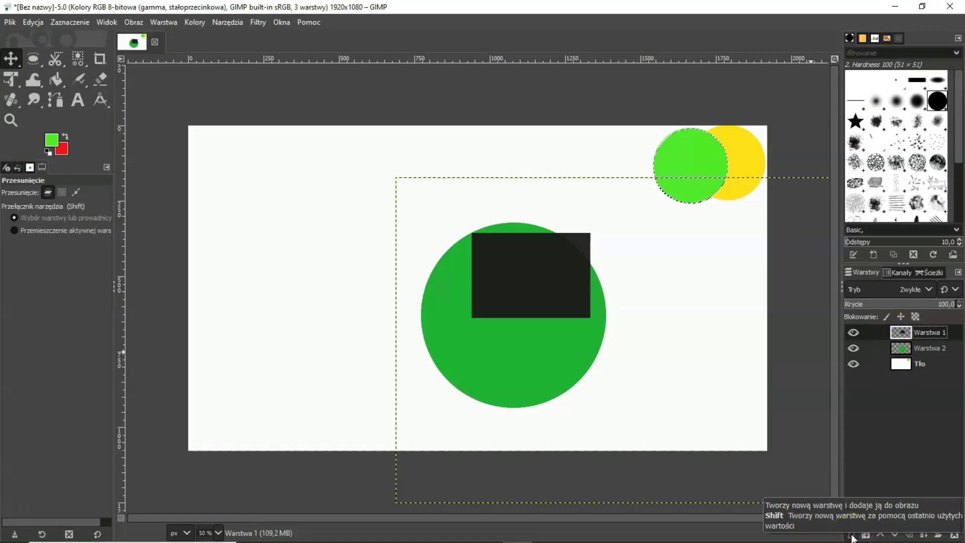
left_click(851, 536)
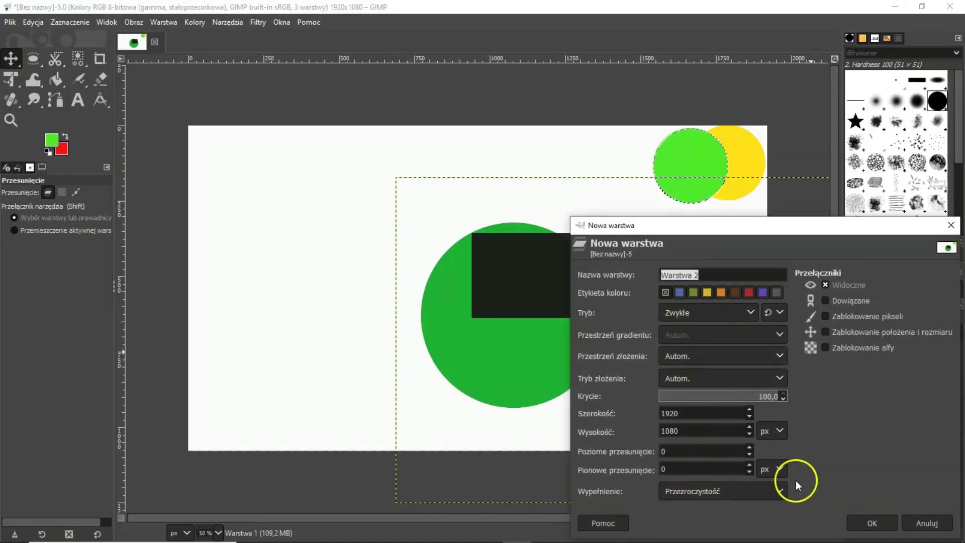
left_click(765, 491)
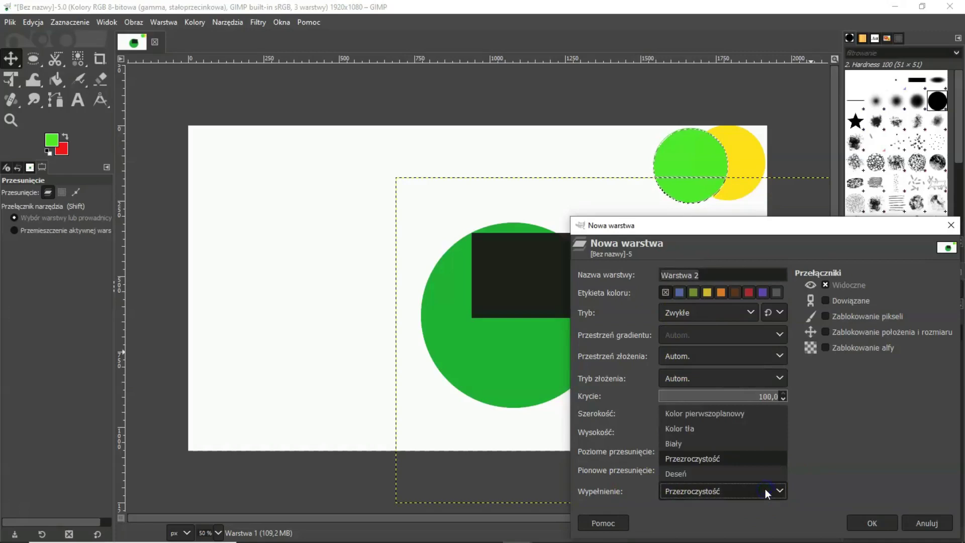
left_click(782, 493)
left_click(783, 492)
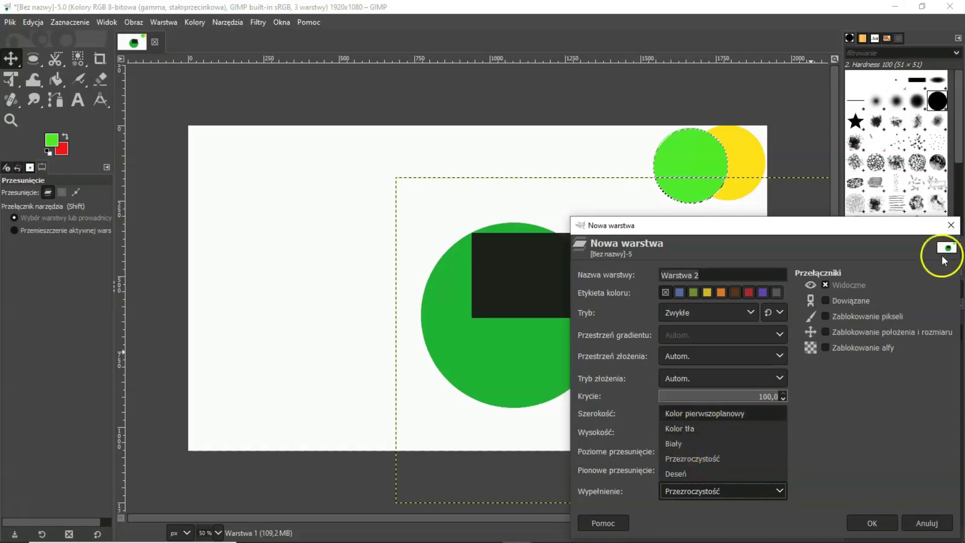
key("Escape")
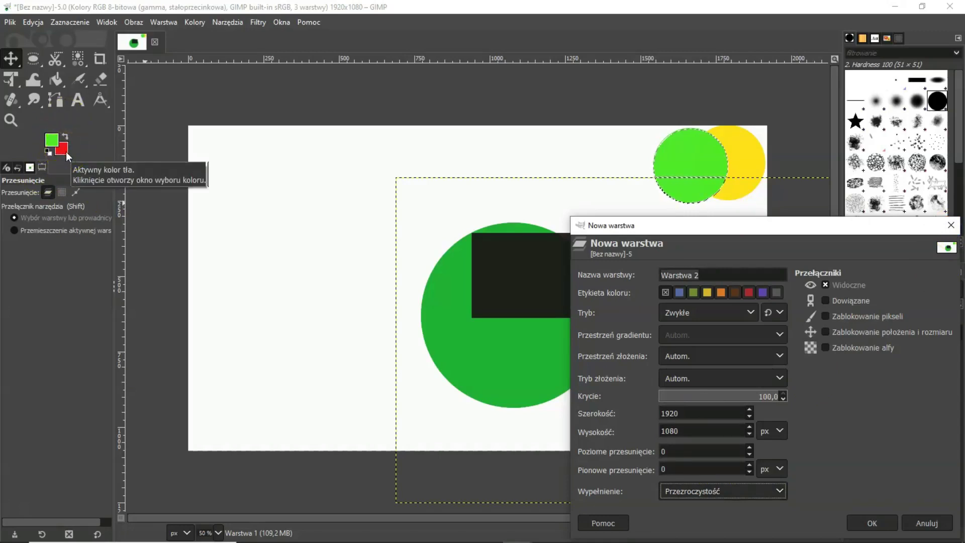
left_click(685, 425)
left_click(746, 483)
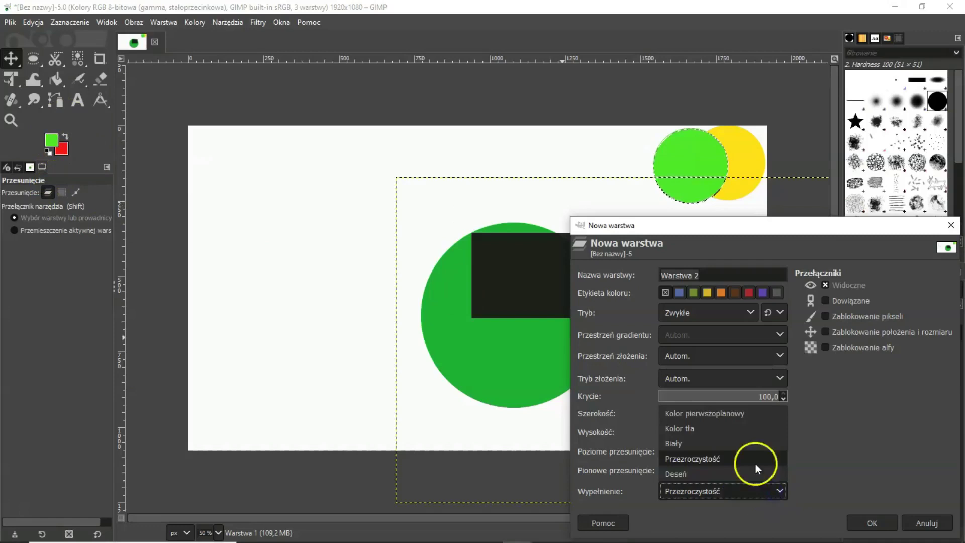
left_click(725, 431)
left_click(868, 523)
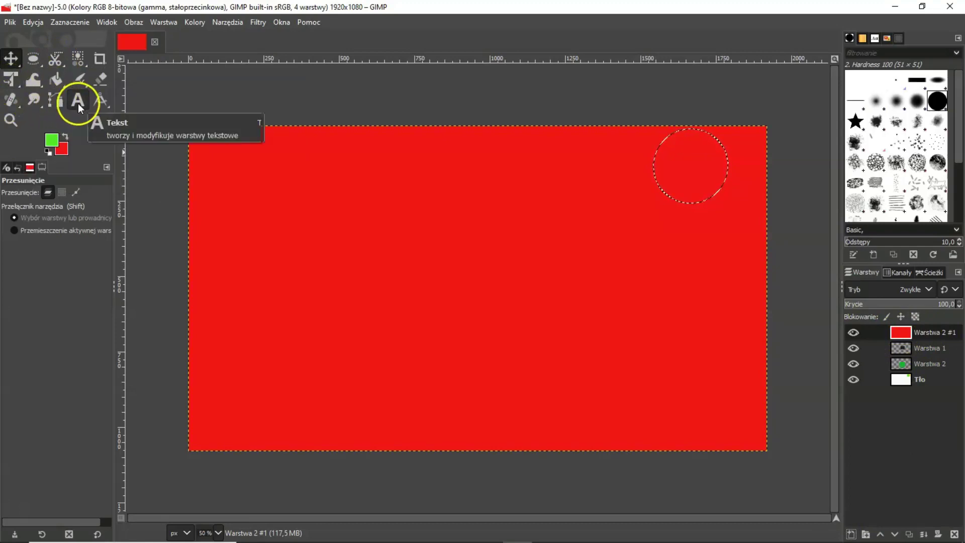
Add the text 'Warstwy w Gimpie' at the top left and narrow its box so it wraps.
left_click(77, 103)
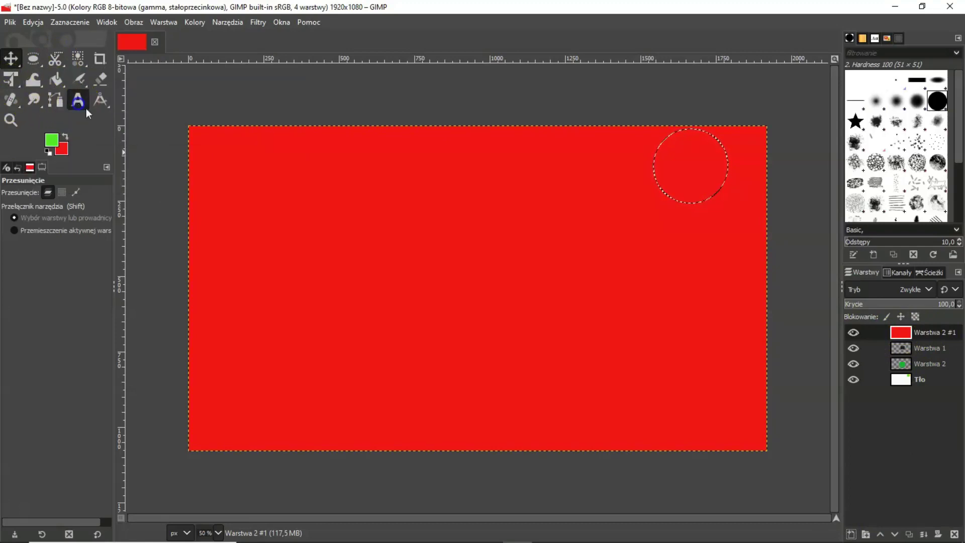
left_click(346, 229)
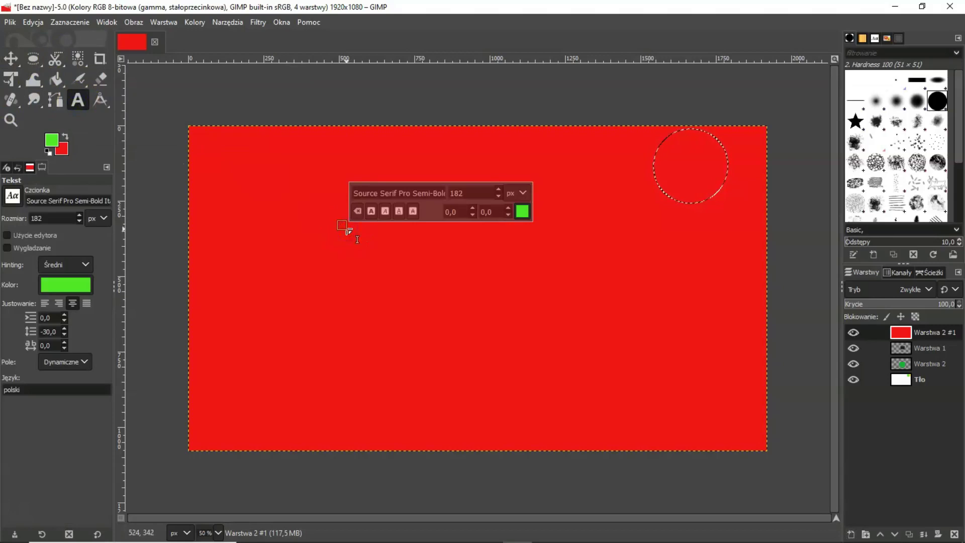
type("Teks")
key("BackSpace")
type("kst")
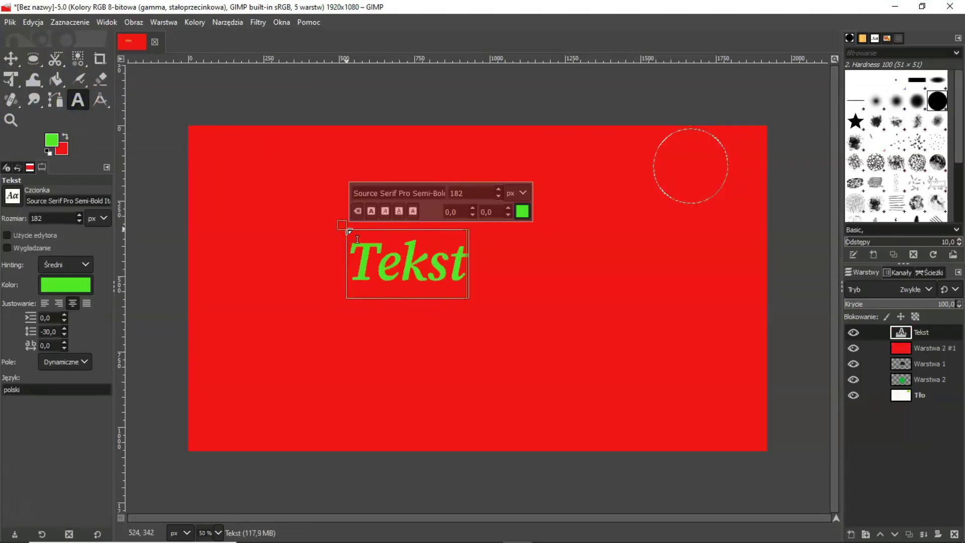
key("BackSpace")
key("BackSpace")
key("BackSpace")
key("BackSpace")
key("BackSpace")
type("War")
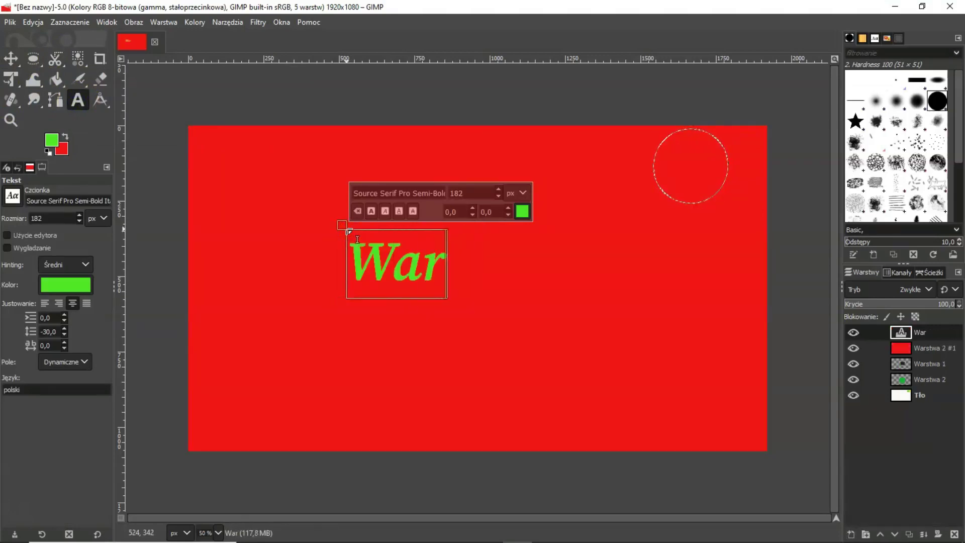
type("stwy w Gimpi")
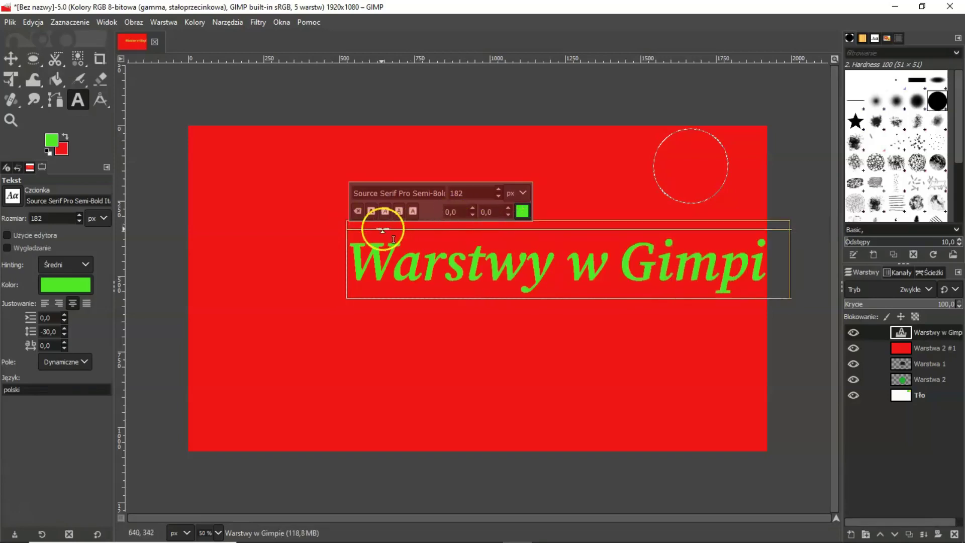
left_click_drag(343, 229, 238, 179)
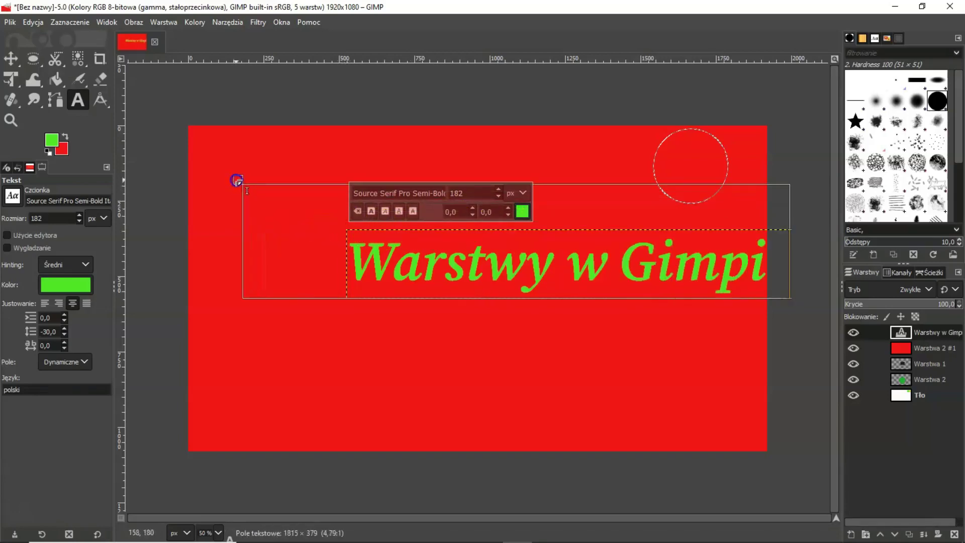
type("e")
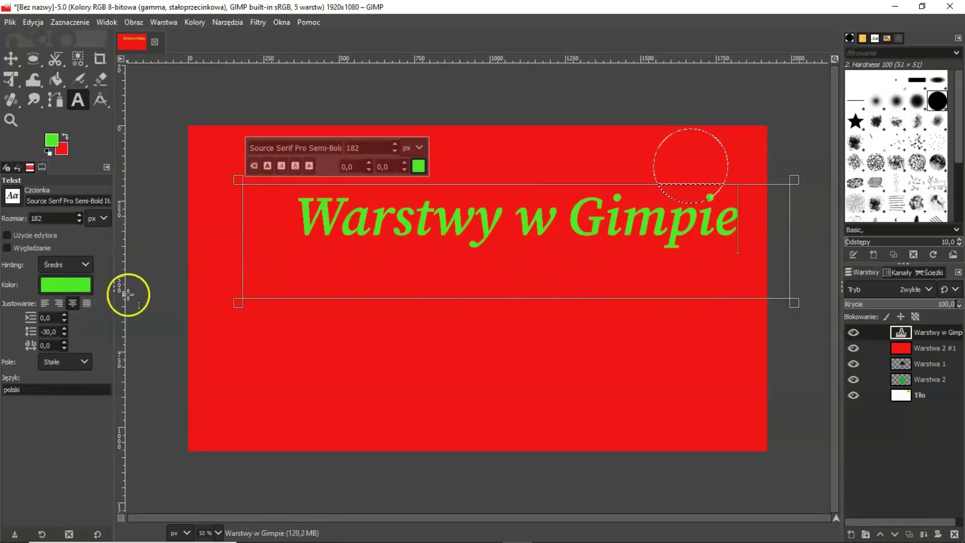
mouse_move(793, 309)
left_mouse_down()
mouse_move(662, 315)
mouse_move(726, 324)
left_mouse_up()
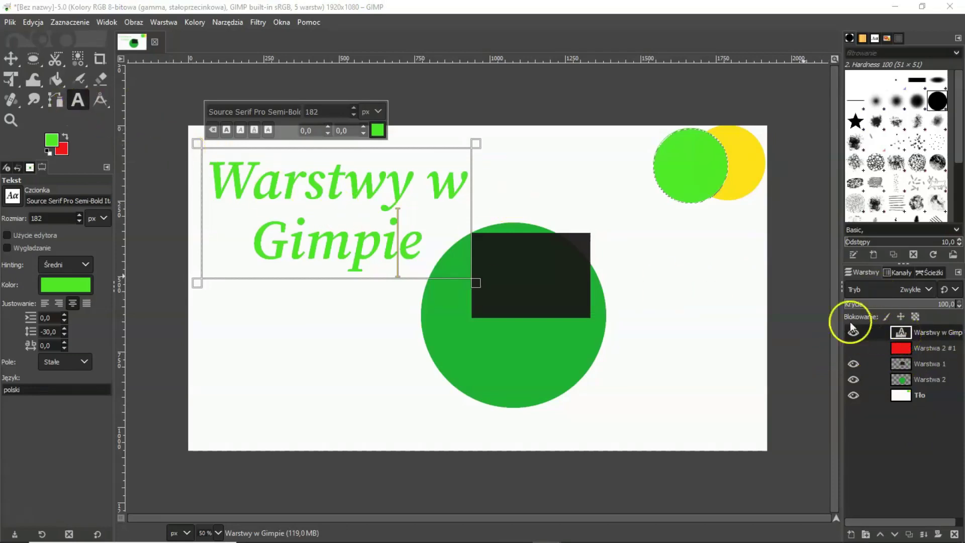
Confirm Warstwa 2 #1's Layer Attributes unchanged and turn the red layer's visibility back on.
left_click(900, 348)
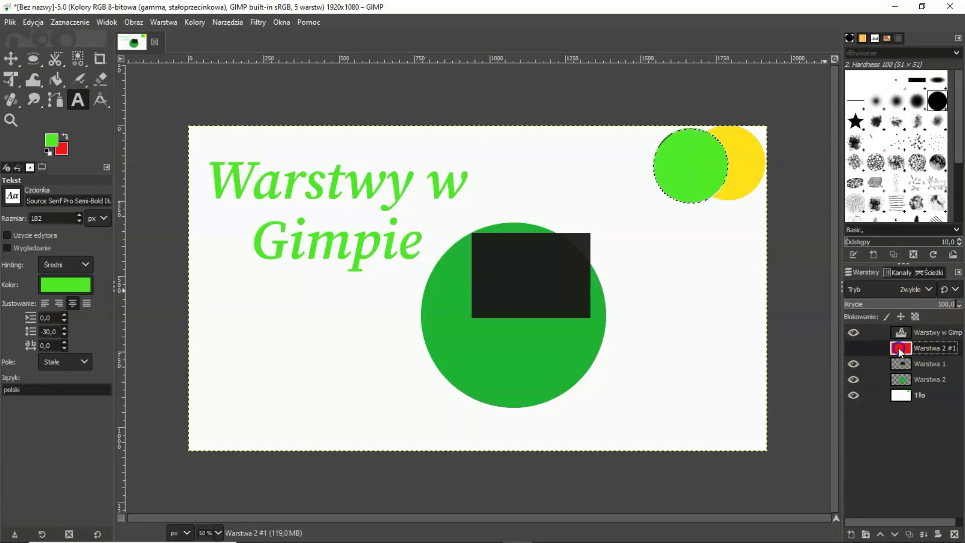
left_click(935, 360)
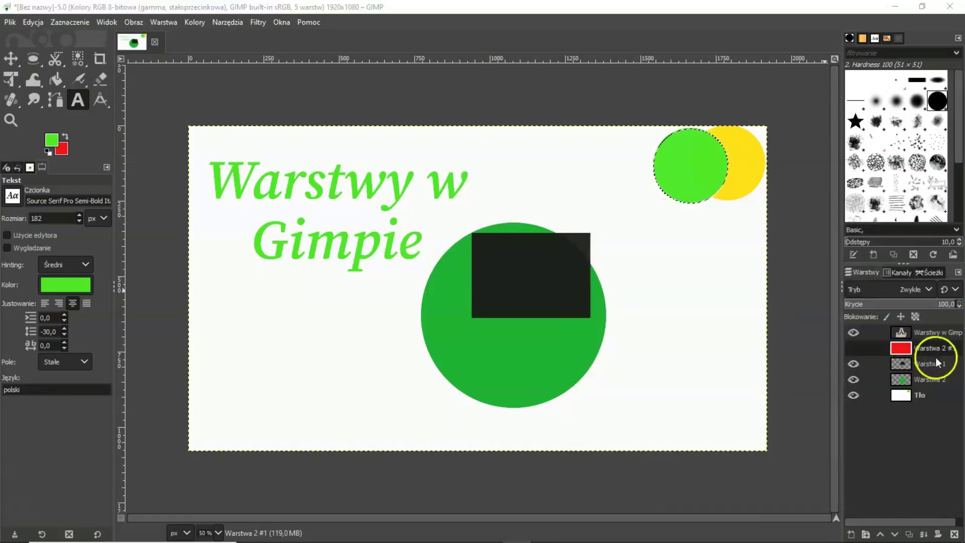
double_click(902, 350)
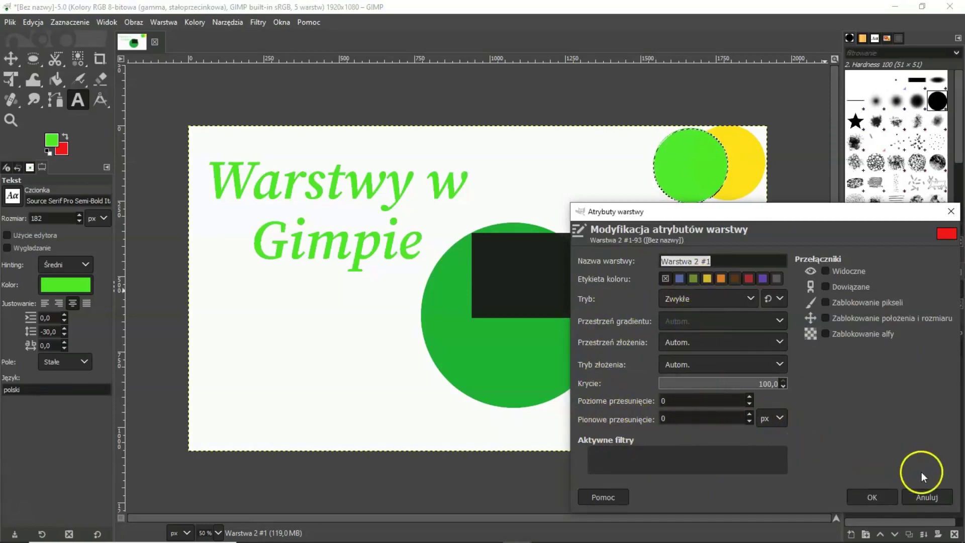
left_click(873, 495)
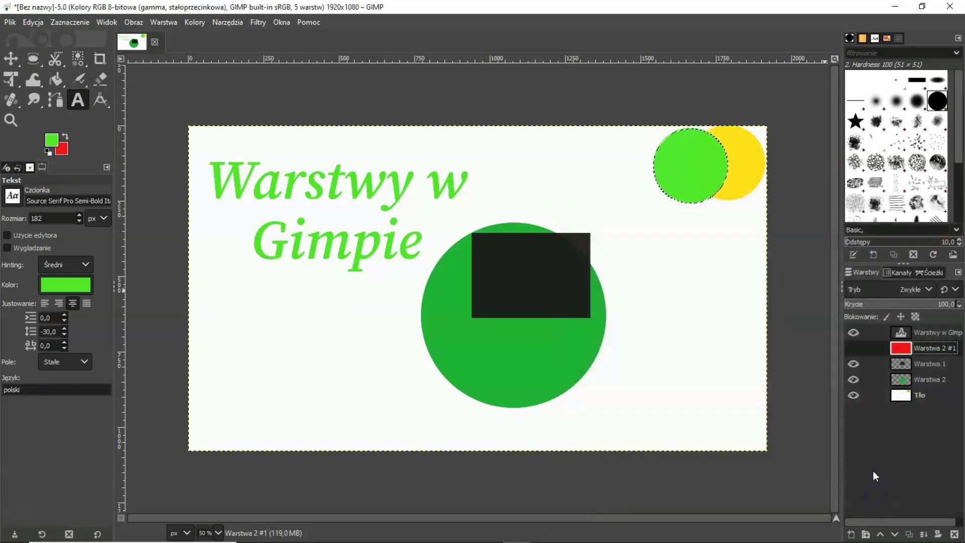
left_click(852, 348)
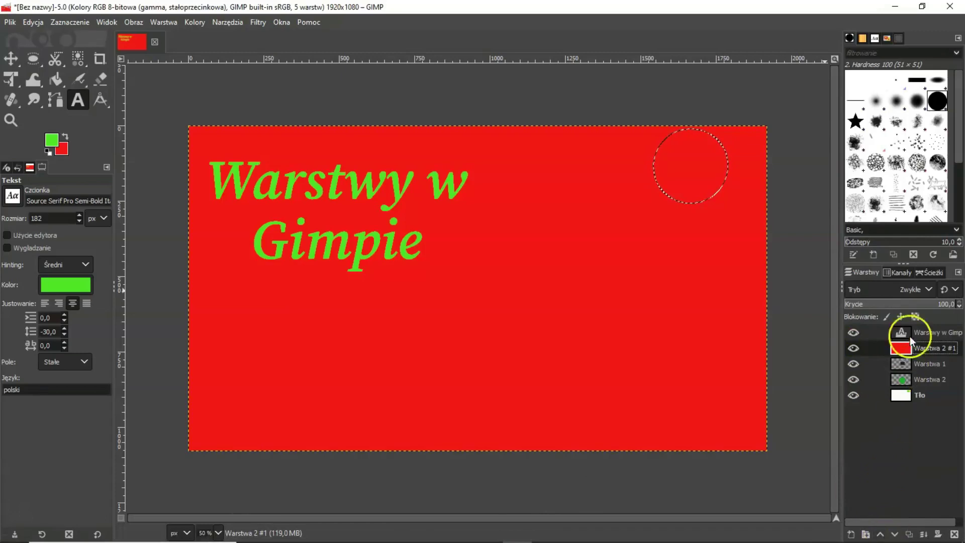
Delete the red Warstwa 2 #1 layer and lower Warstwa 1 beneath Warstwa 2.
right_click(921, 348)
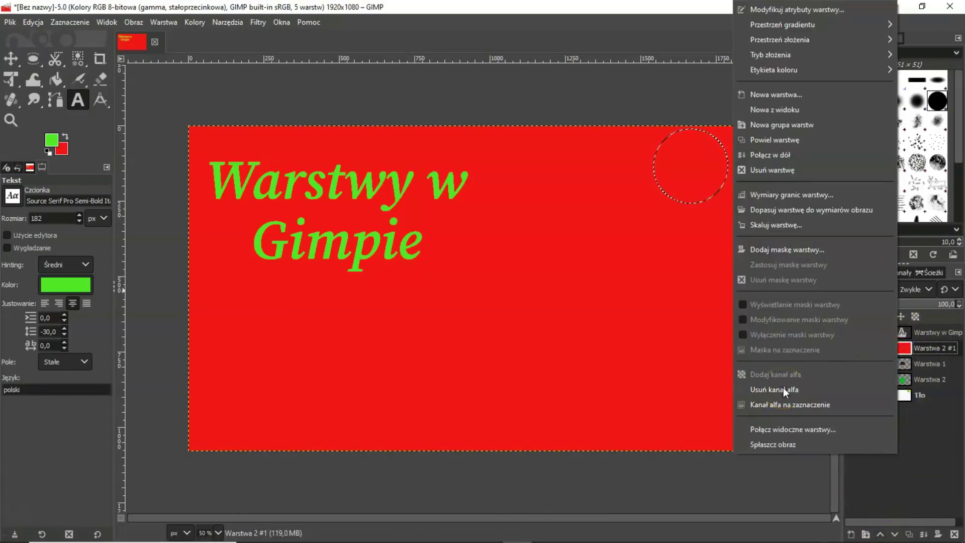
left_click(779, 169)
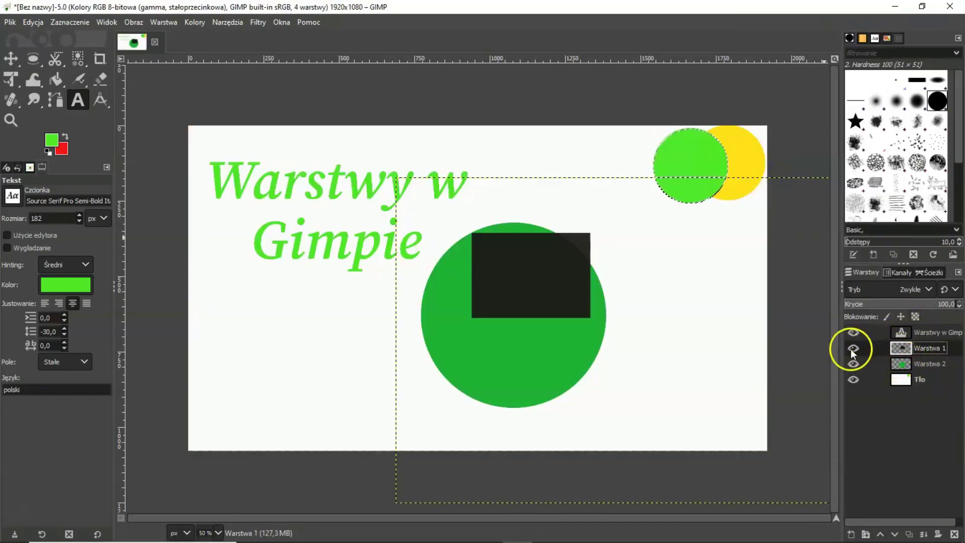
left_click(899, 352)
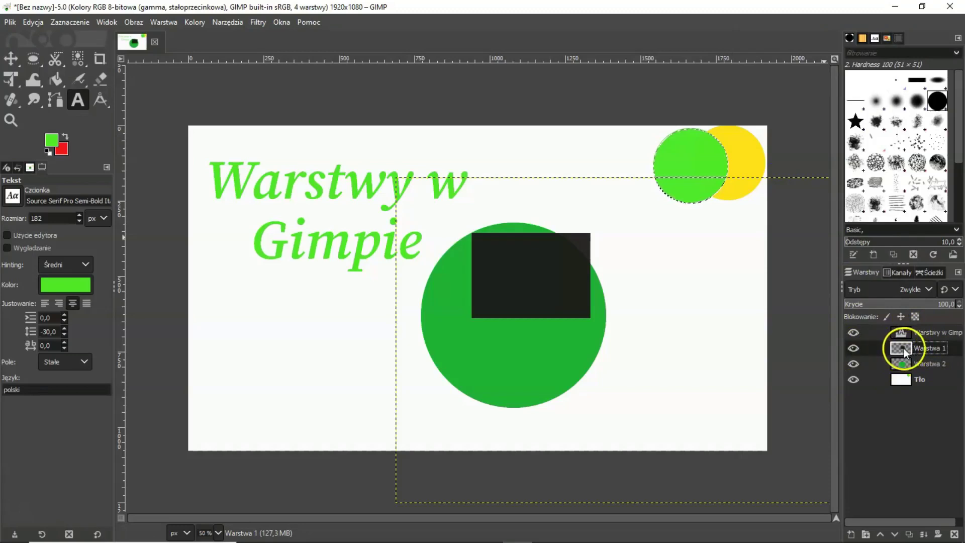
left_click(895, 535)
With the Move tool, drag the Warstwa 1 rectangle right so it sticks out past the green circle.
left_click(563, 403)
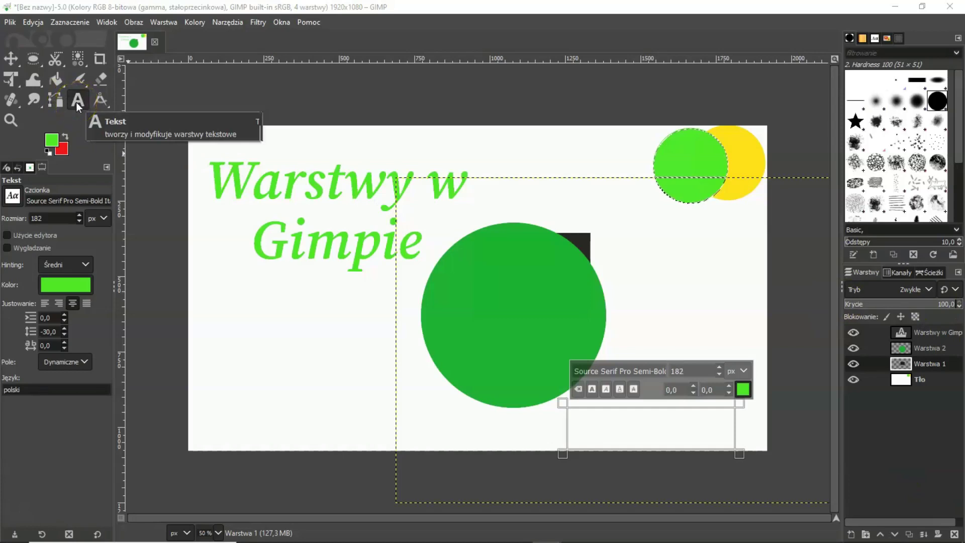
left_click(44, 87)
left_click(11, 59)
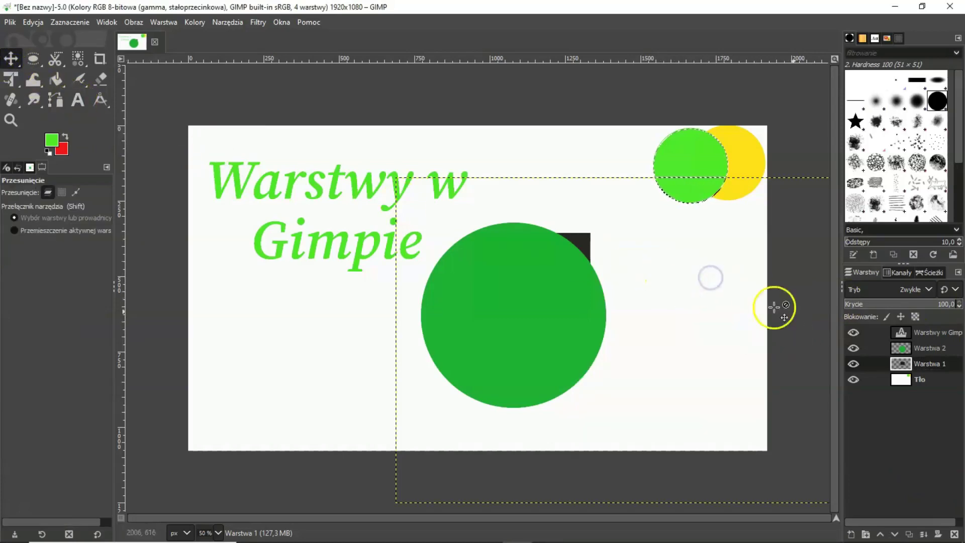
left_click(897, 362)
left_click_drag(585, 286, 658, 221)
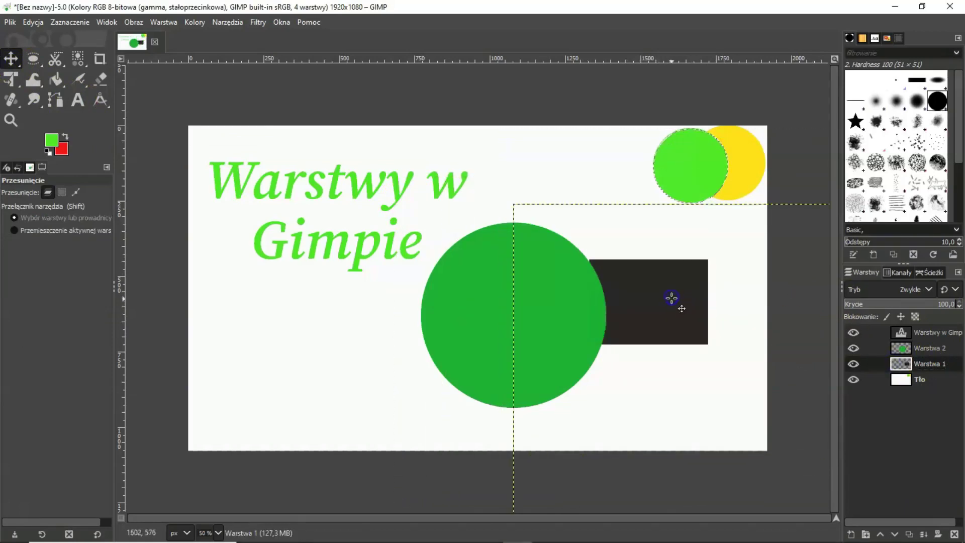
left_click_drag(658, 221, 675, 323)
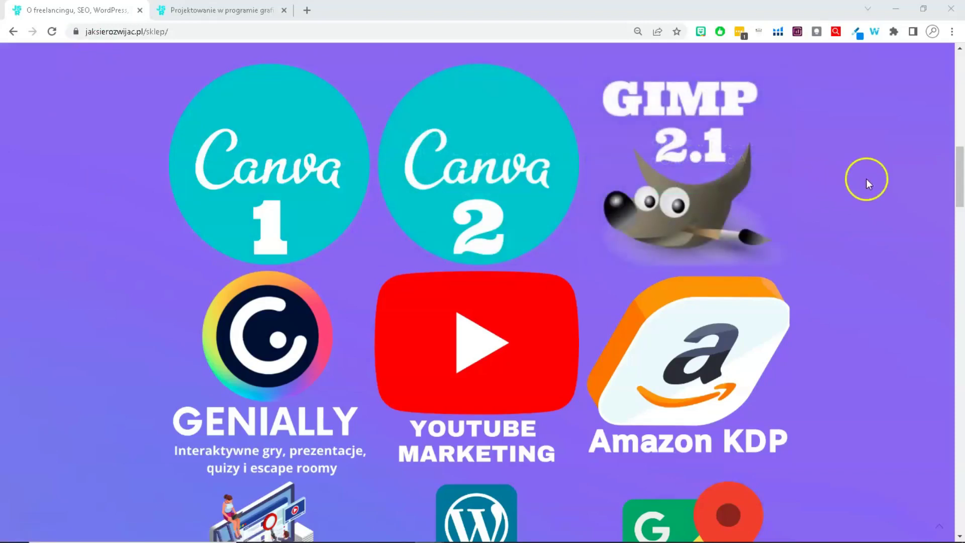
left_click(236, 9)
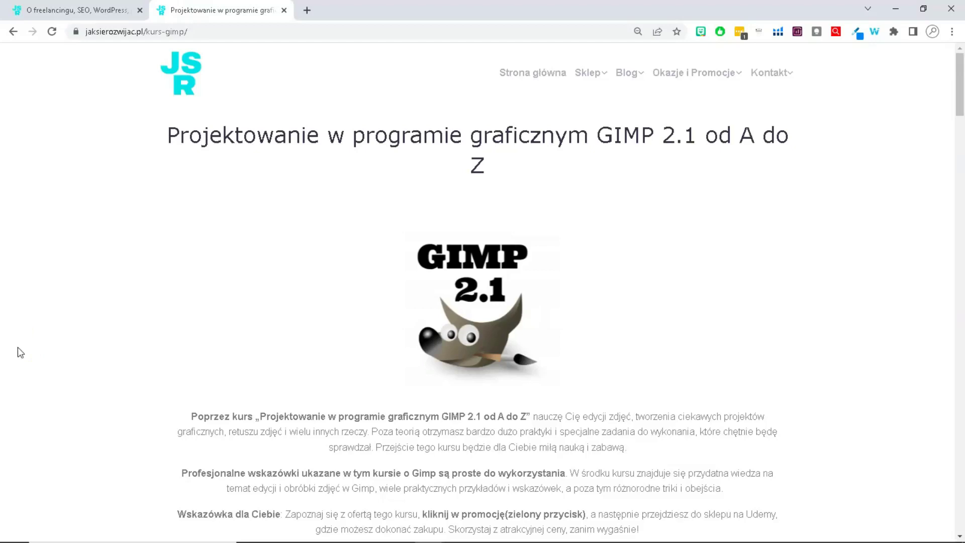
scroll(17, 346, "down", 1)
scroll(17, 348, "up", 1)
left_click(75, 10)
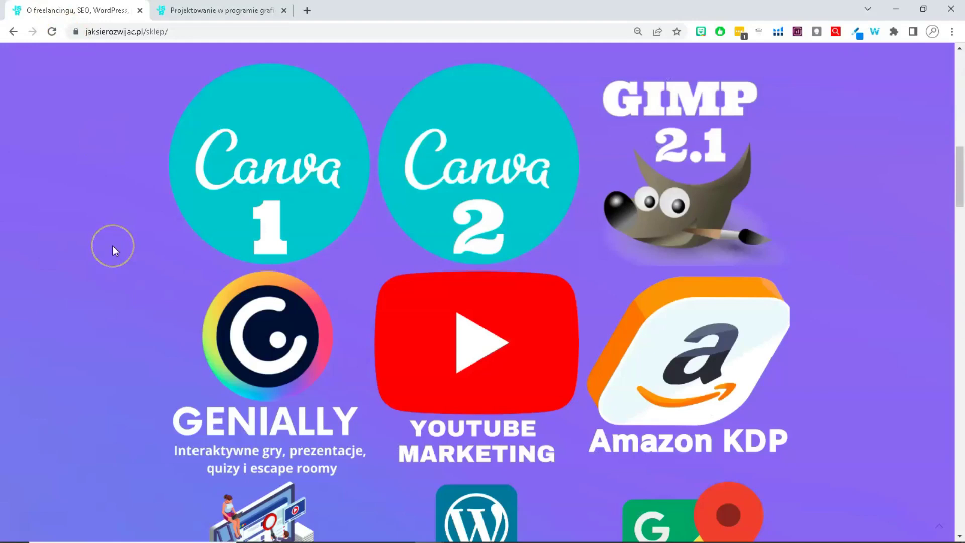